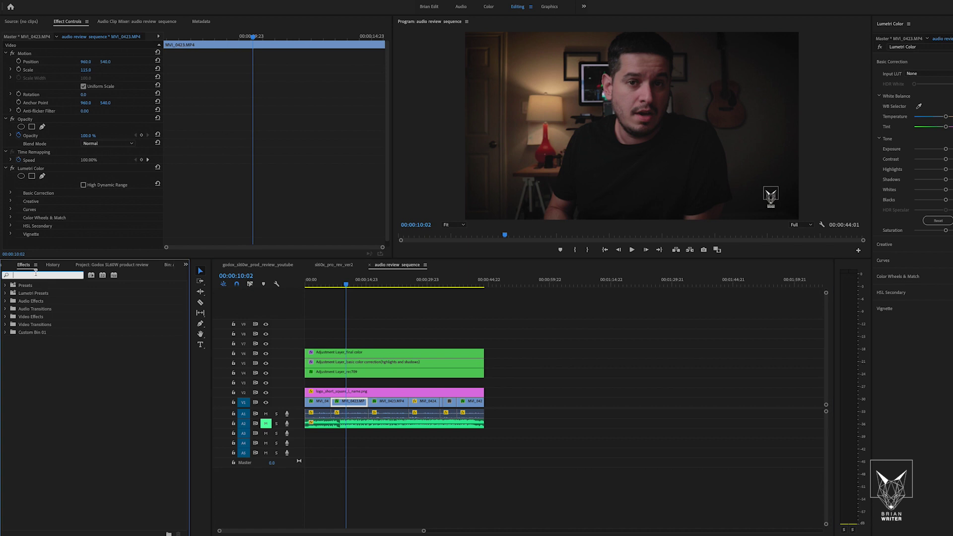
Find the Multiband Compressor among the effects by searching "compr" and apply it to the first two audio clips on track A1
{"action": "type", "text": "compr"}
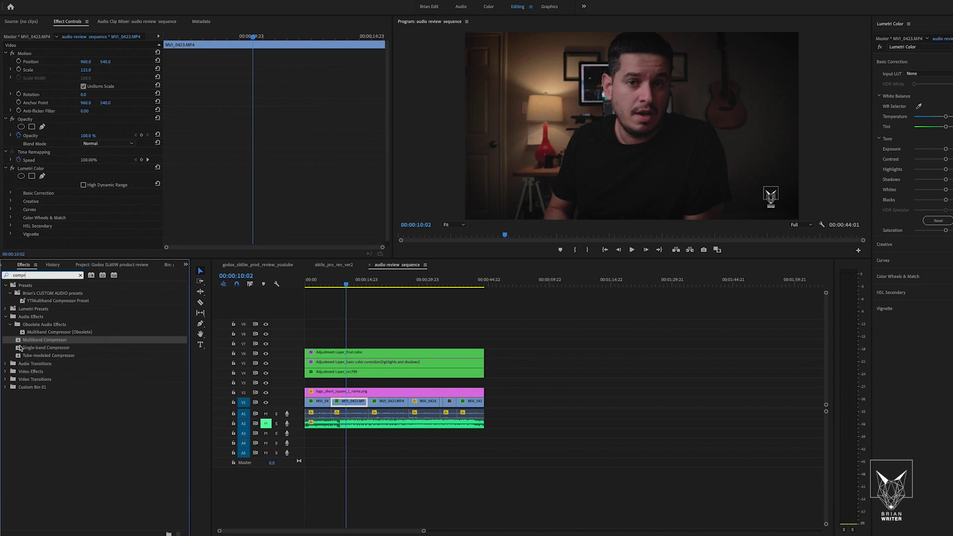
{"action": "left_click_drag", "start_coordinate": [20, 342], "coordinate": [321, 416]}
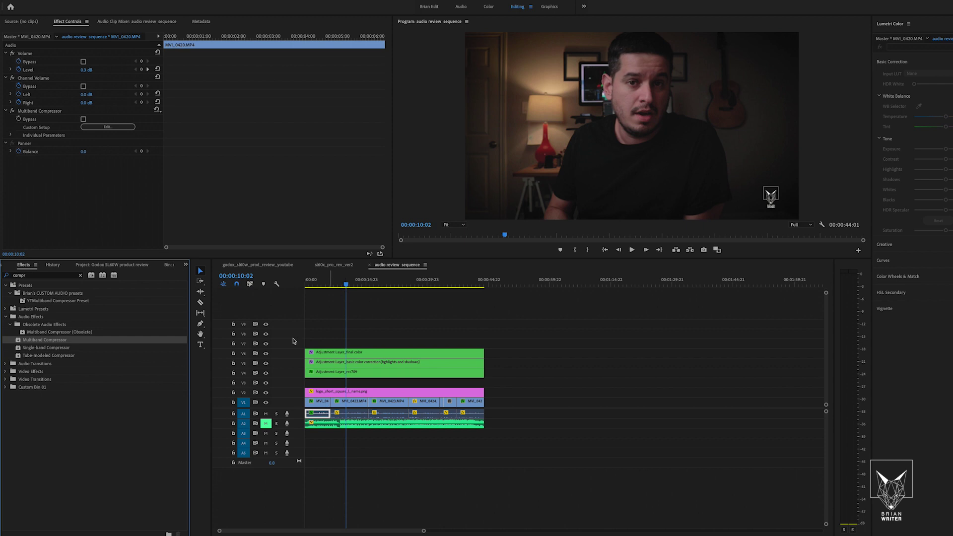
{"action": "left_click_drag", "start_coordinate": [28, 342], "coordinate": [351, 414]}
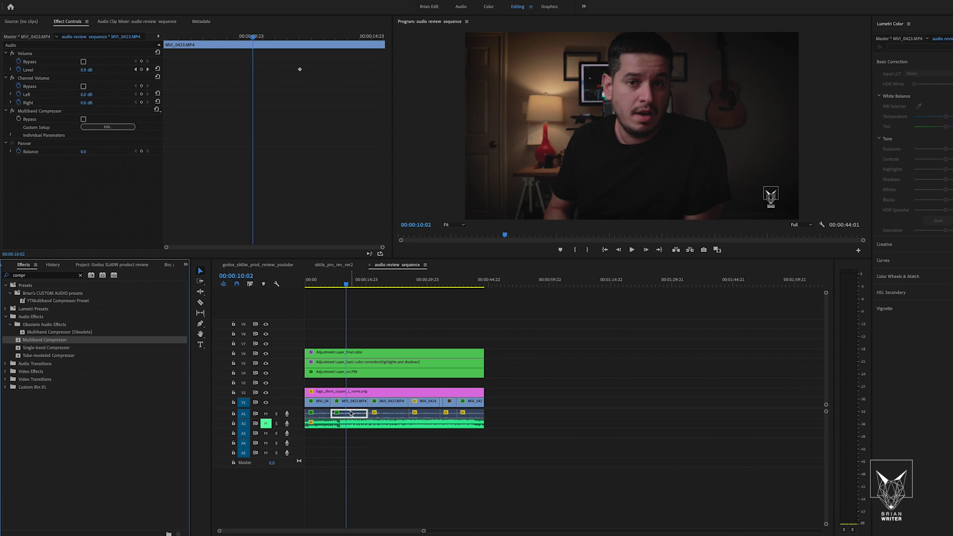
In the first A1 clip's Multiband Compressor, choose the Broadcast preset, set output gain to 6 dB and edit the limiter attack
{"action": "left_click", "coordinate": [323, 405]}
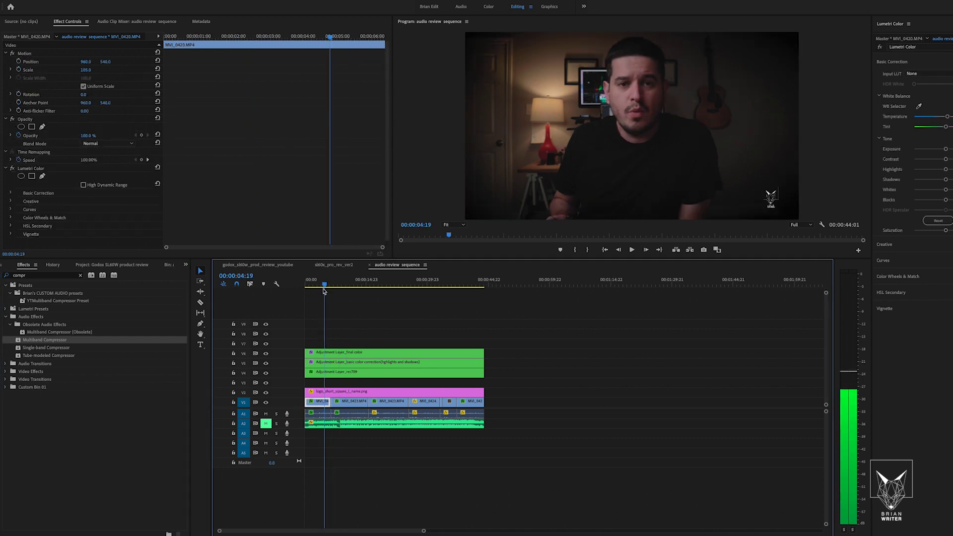
{"action": "left_click", "coordinate": [321, 413]}
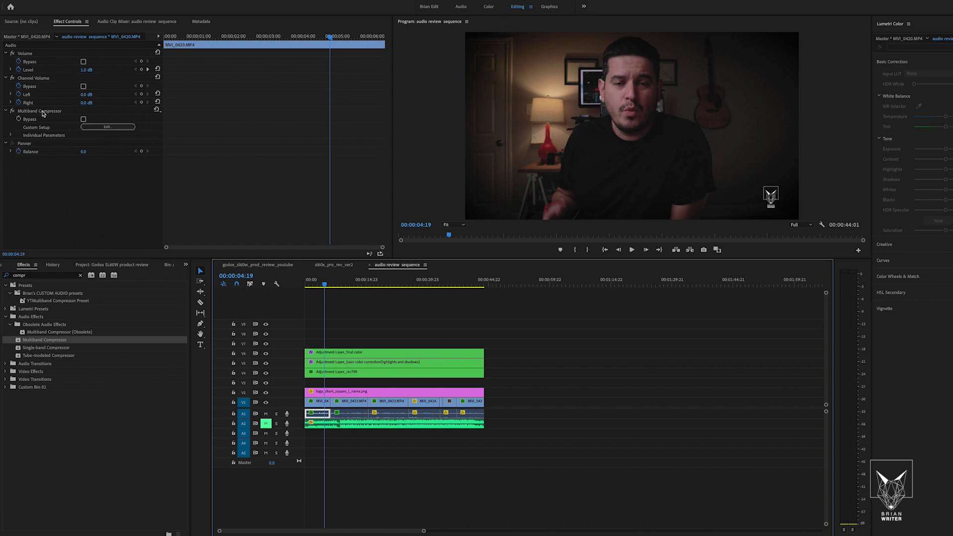
{"action": "left_click", "coordinate": [103, 128]}
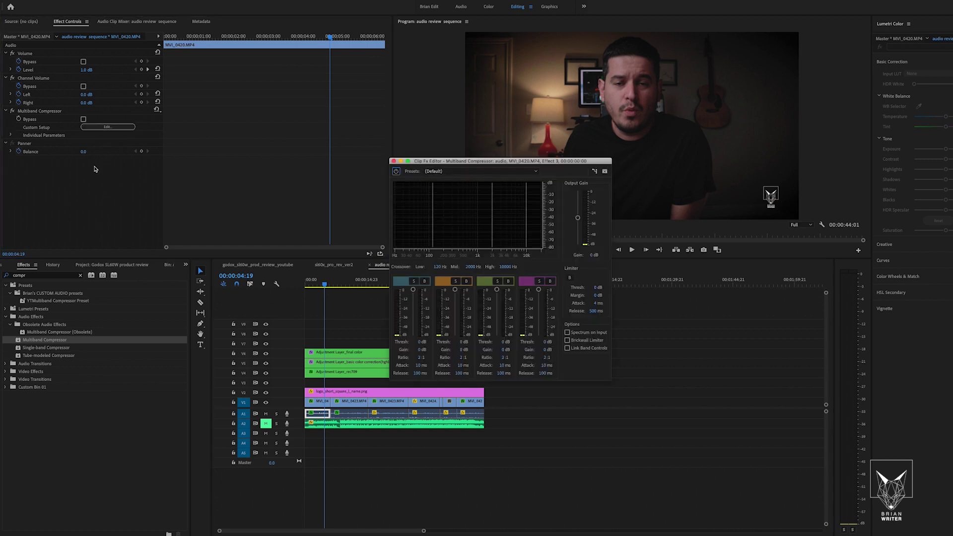
{"action": "left_click", "coordinate": [535, 171]}
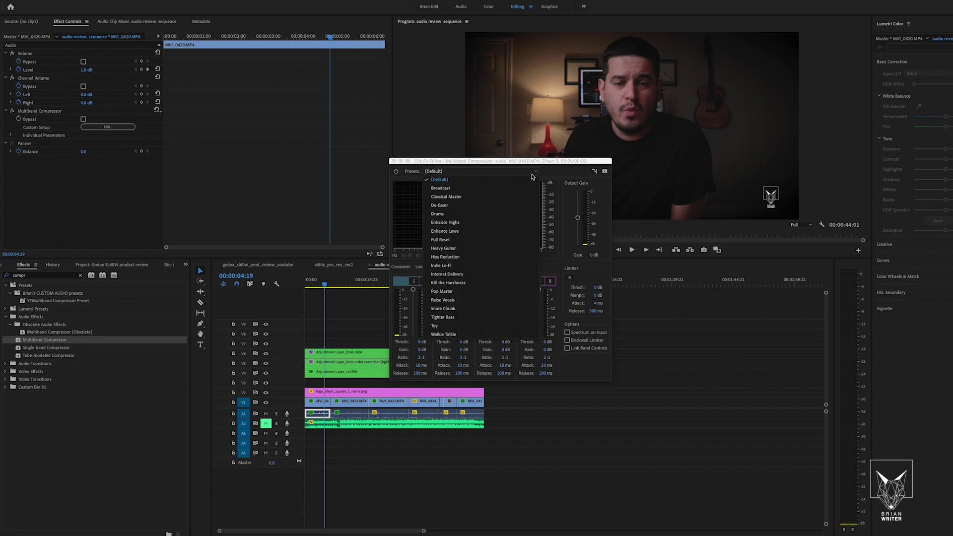
{"action": "left_click", "coordinate": [449, 192]}
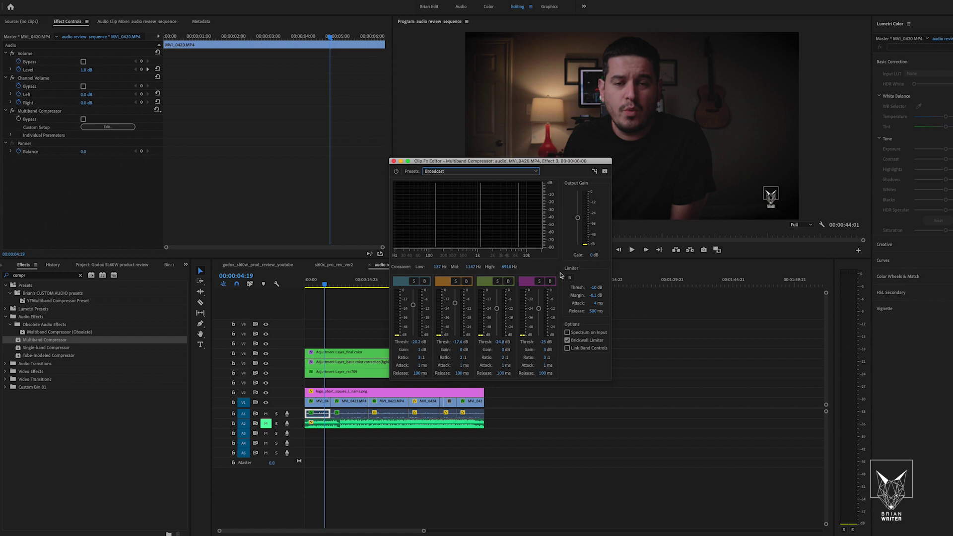
{"action": "left_click", "coordinate": [593, 255]}
{"action": "type", "text": "6"}
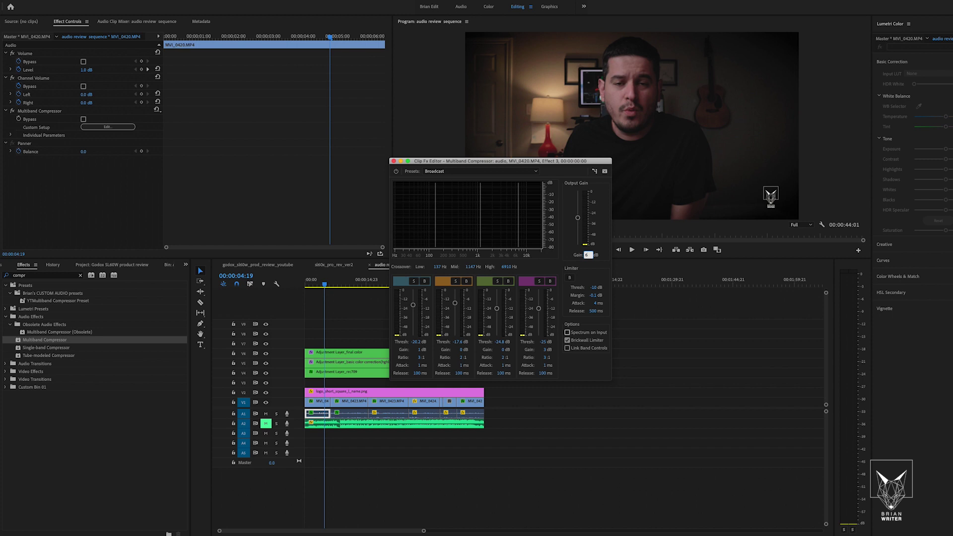
{"action": "left_click", "coordinate": [591, 303]}
{"action": "key", "text": "Tab"}
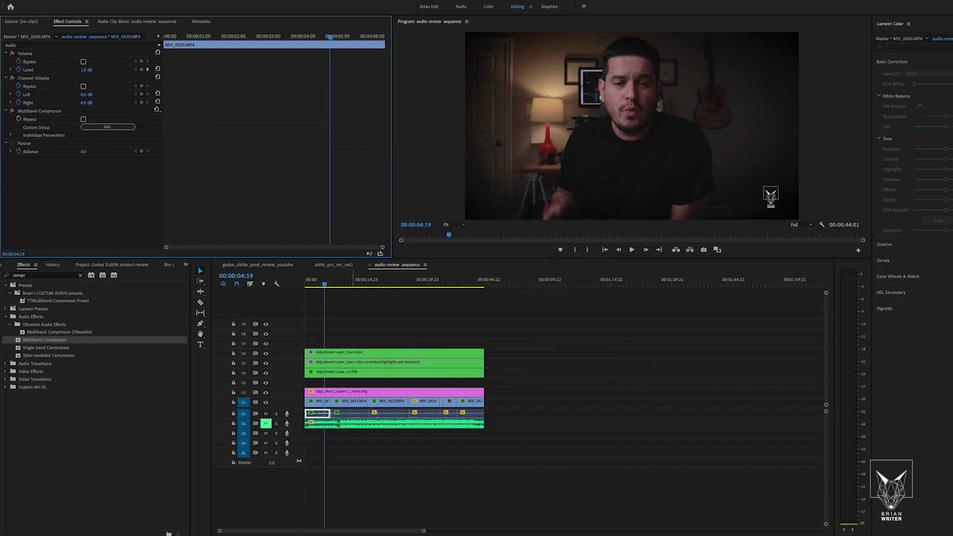
Give the second A1 clip's Multiband Compressor the Broadcast preset, adjust its output gain and set the limiter attack to 1 ms
{"action": "left_click", "coordinate": [349, 413]}
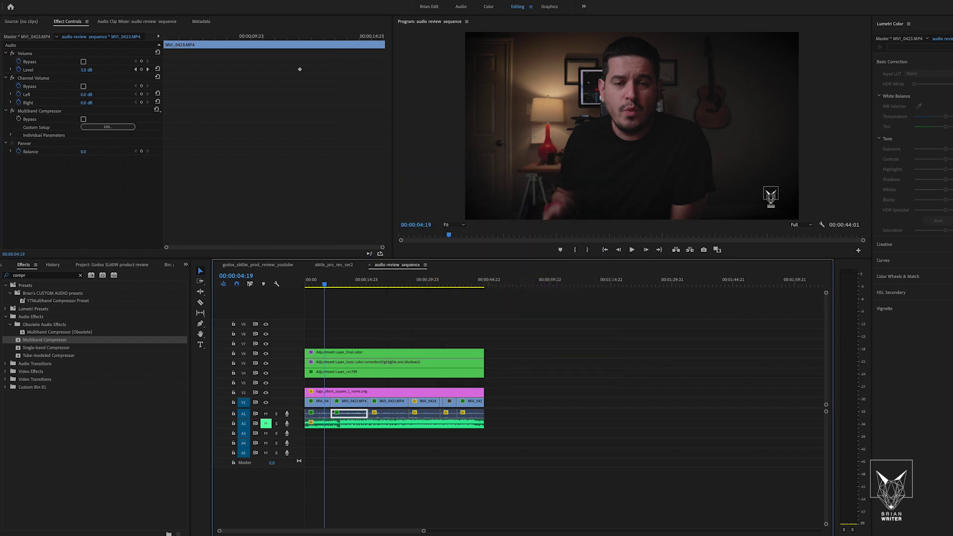
{"action": "left_click", "coordinate": [108, 127]}
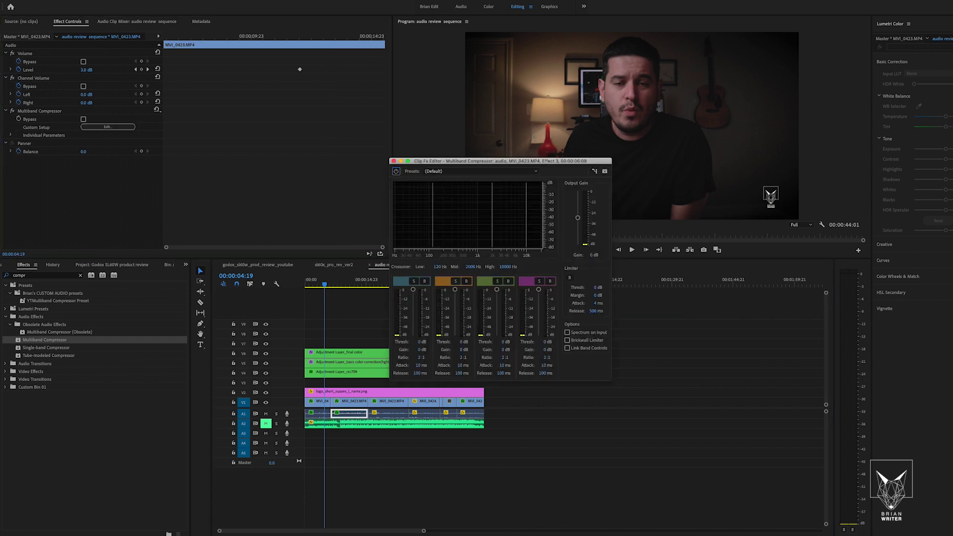
{"action": "left_click", "coordinate": [477, 171]}
{"action": "left_click", "coordinate": [441, 188]}
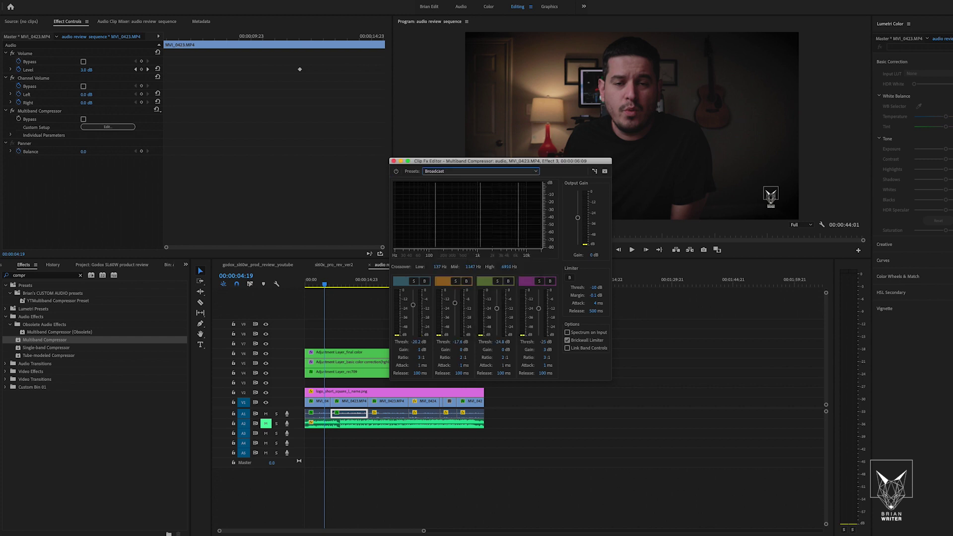
{"action": "left_click", "coordinate": [591, 255]}
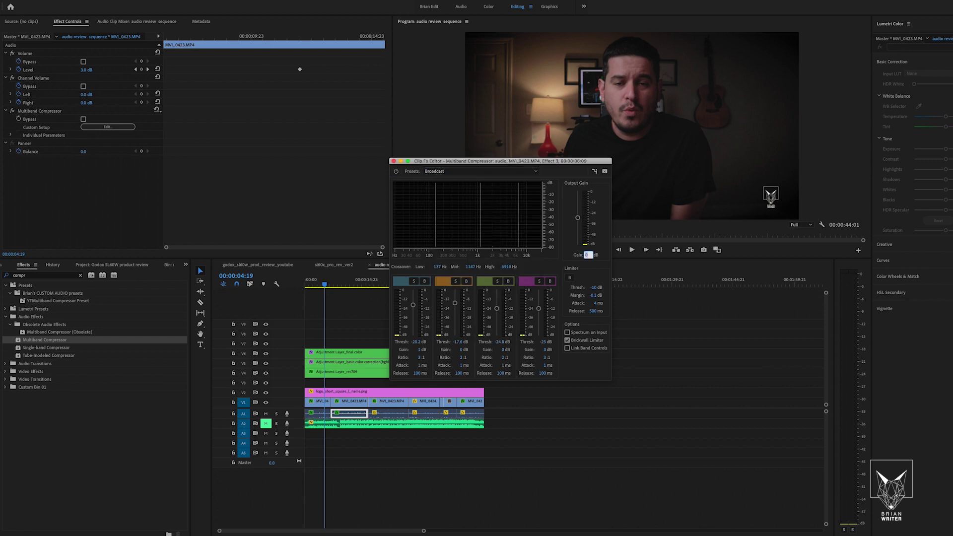
{"action": "key", "text": "Return"}
{"action": "left_click", "coordinate": [591, 303]}
{"action": "type", "text": "1"}
{"action": "key", "text": "Tab"}
{"action": "left_click", "coordinate": [394, 161]}
Play the sequence from its beginning to hear the two compressed clips
{"action": "left_click_drag", "start_coordinate": [325, 284], "coordinate": [305, 285]}
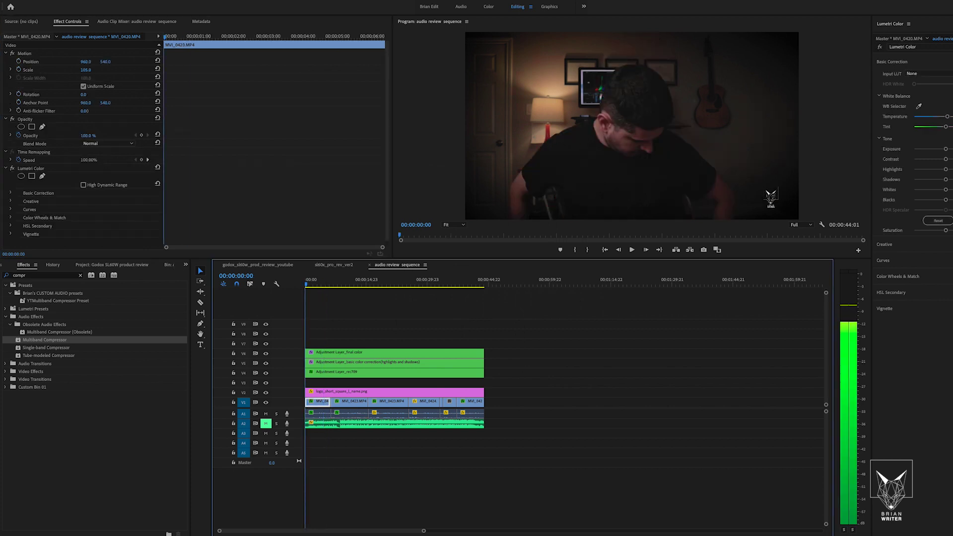
{"action": "key", "text": "space"}
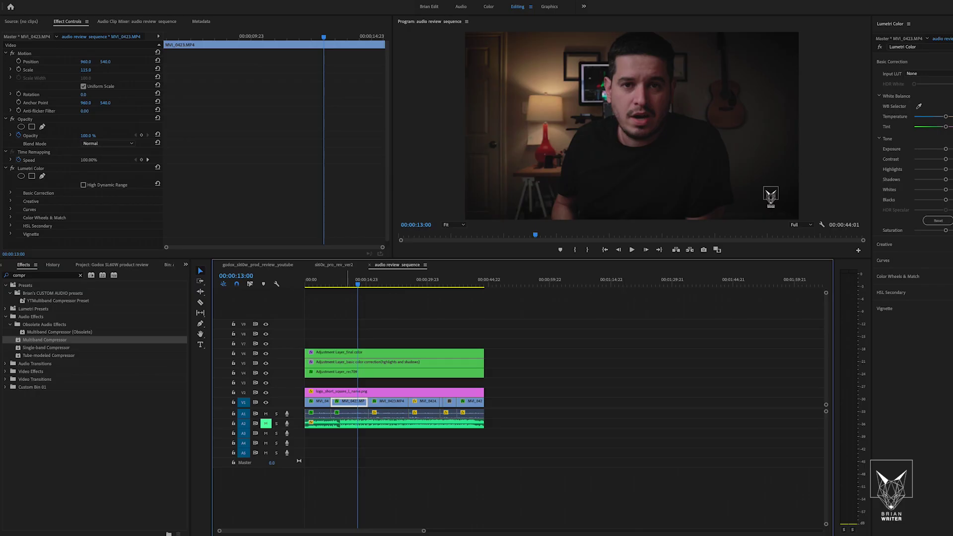
Remove the Multiband Compressor effect from the second and first audio clips on track A1
{"action": "left_click", "coordinate": [347, 415]}
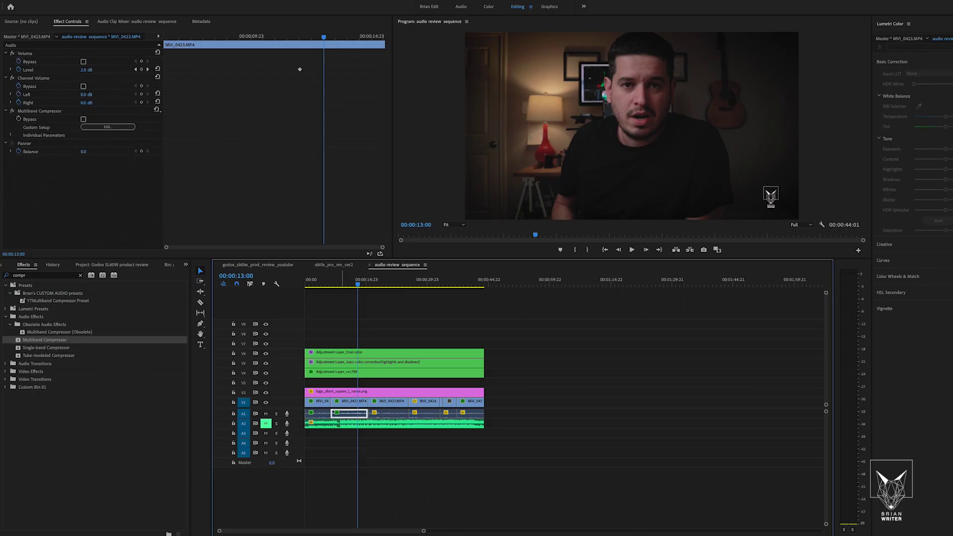
{"action": "left_click", "coordinate": [39, 111]}
{"action": "key", "text": "Delete"}
{"action": "left_click", "coordinate": [318, 414]}
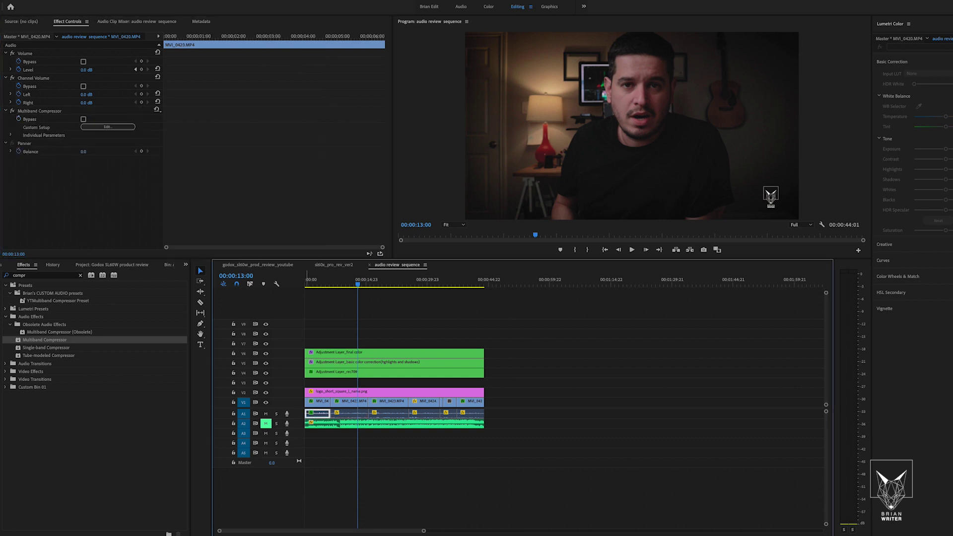
{"action": "left_click", "coordinate": [39, 111]}
{"action": "key", "text": "Delete"}
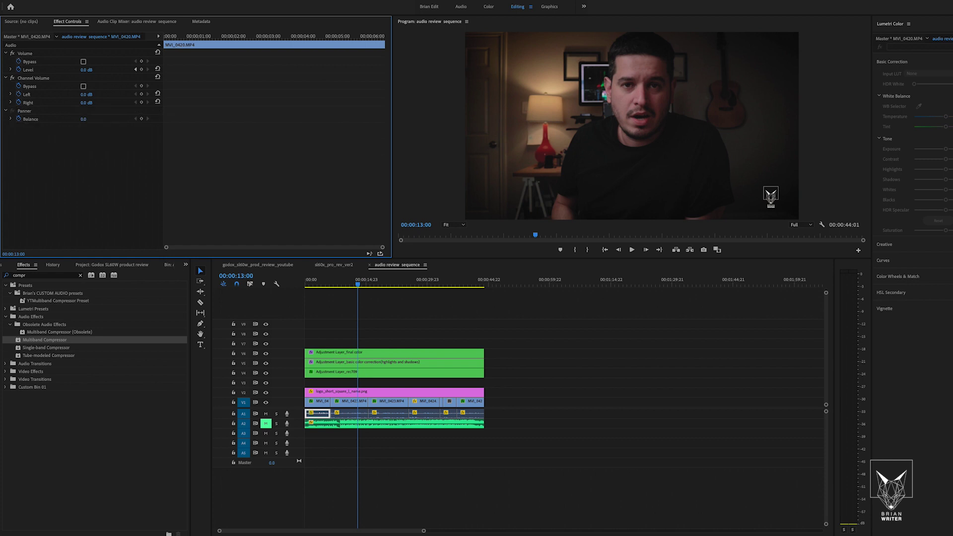
Switch to the Audio workspace and display the Audio Track Mixer for the audio review sequence
{"action": "left_click", "coordinate": [45, 340]}
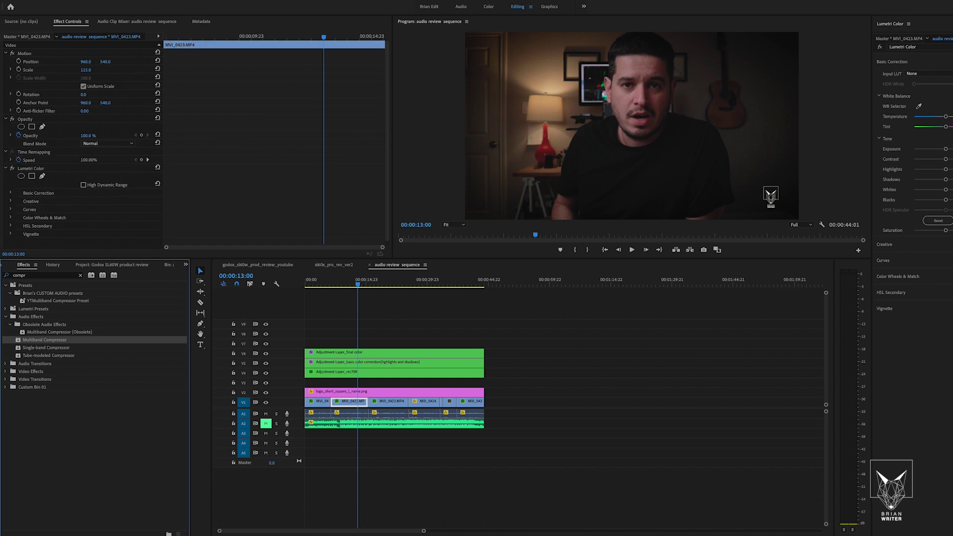
{"action": "left_click", "coordinate": [584, 6]}
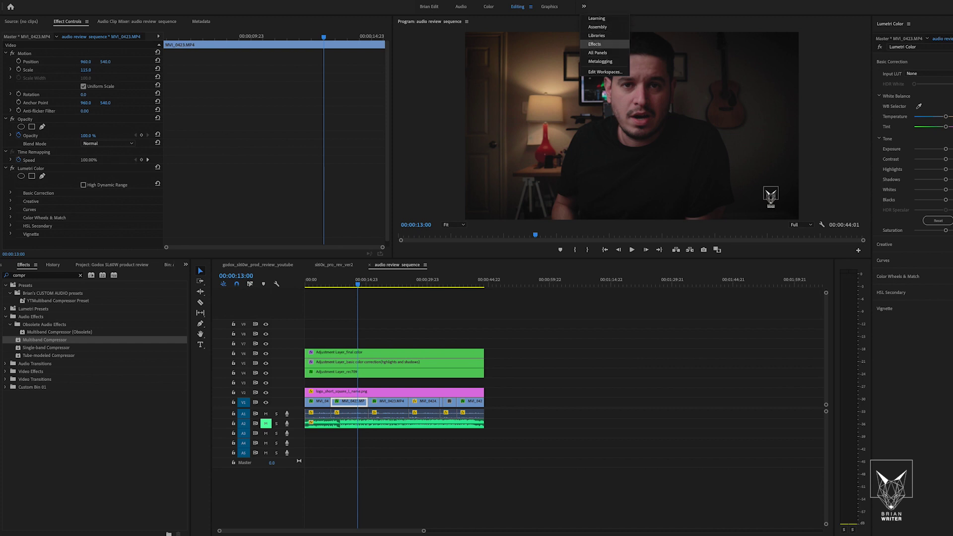
{"action": "key", "text": "Escape"}
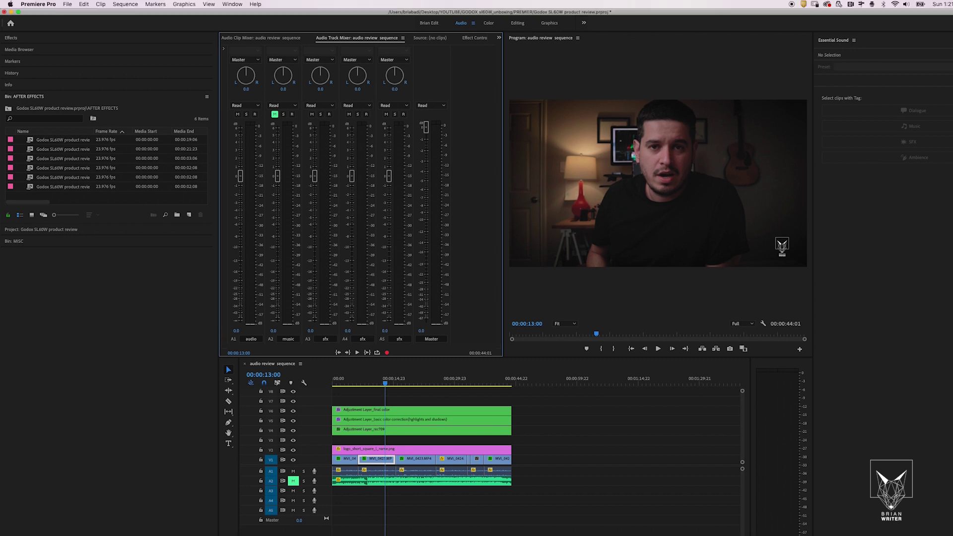
{"action": "left_click", "coordinate": [233, 4]}
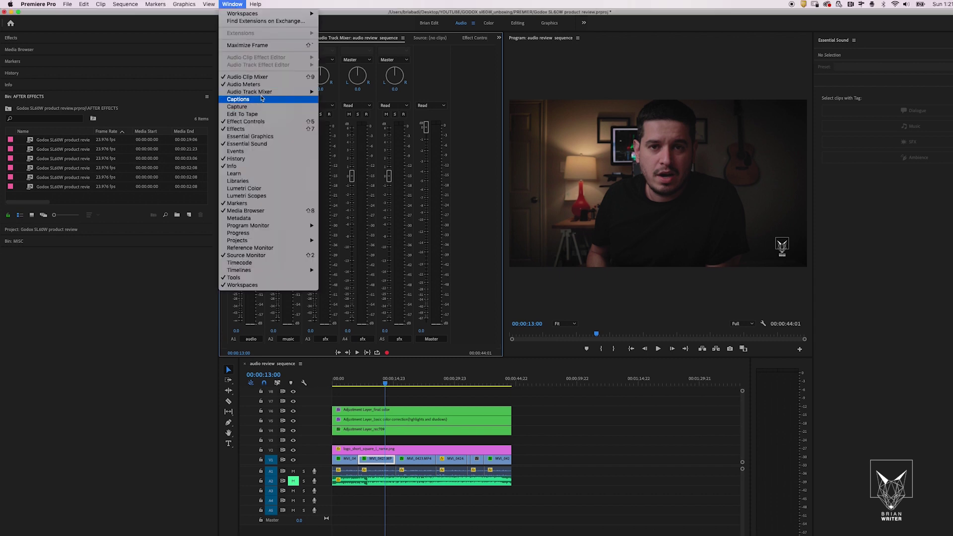
{"action": "mouse_move", "coordinate": [263, 94]}
{"action": "left_click", "coordinate": [342, 94]}
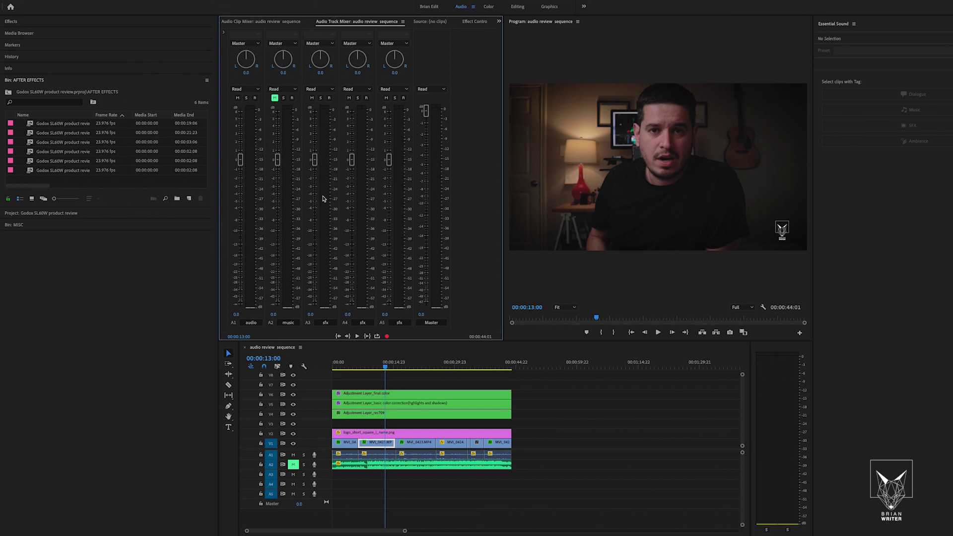
Expand the effects and sends area of the track mixer and add a Multiband Compressor to the A1 audio track
{"action": "left_click", "coordinate": [224, 34]}
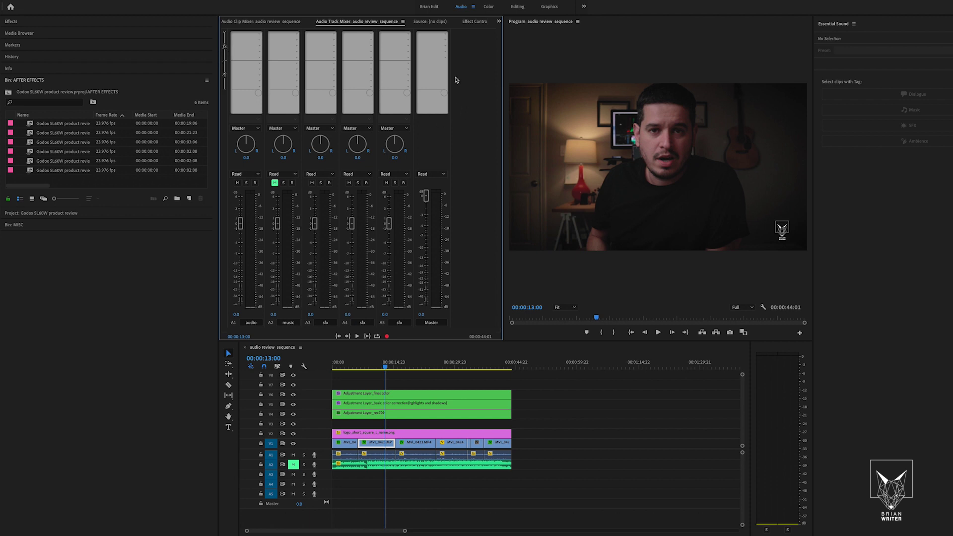
{"action": "left_click", "coordinate": [260, 34]}
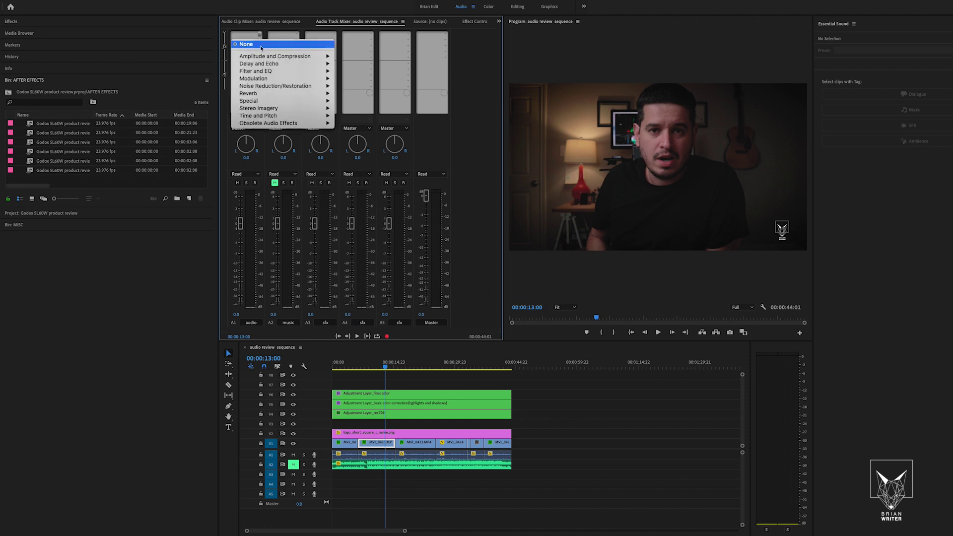
{"action": "mouse_move", "coordinate": [275, 58]}
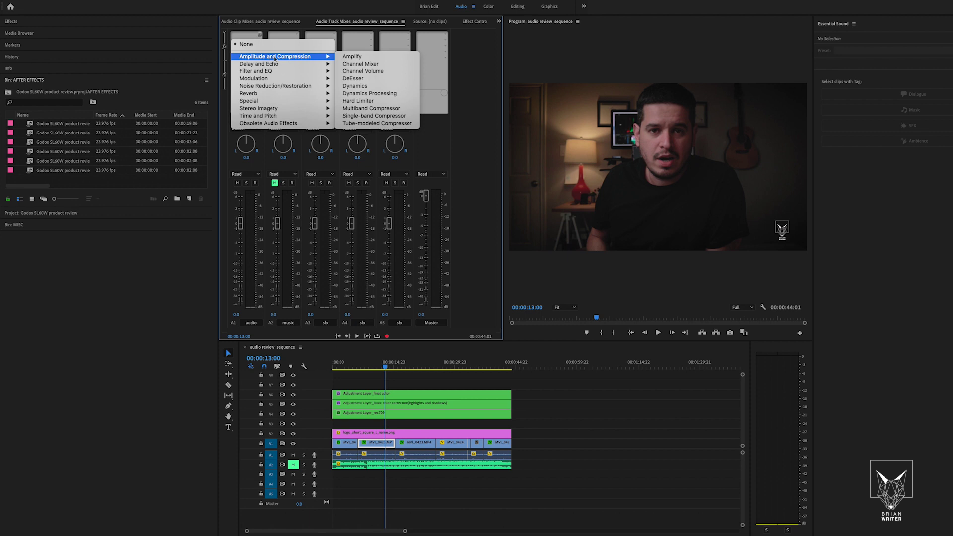
{"action": "left_click", "coordinate": [366, 108]}
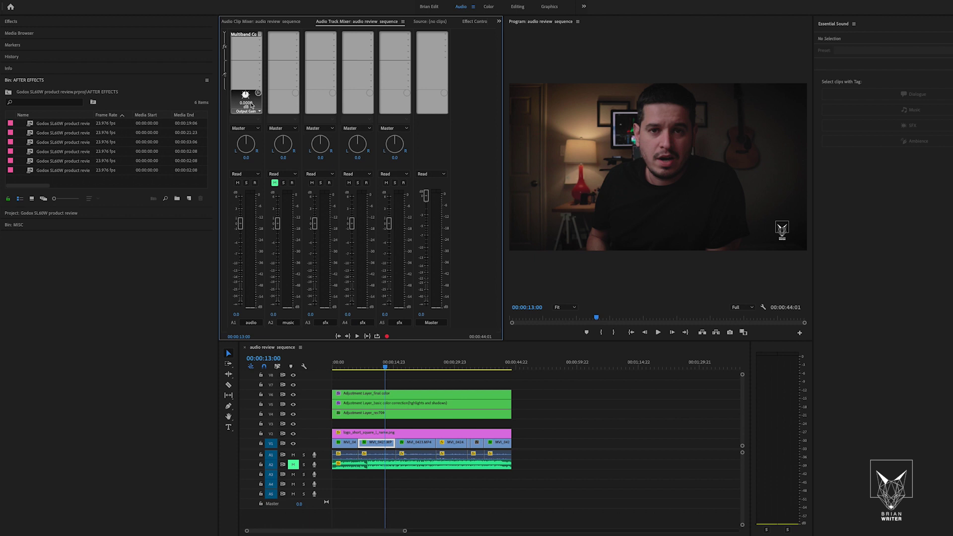
Edit the A1 track's Multiband Compressor and load its Broadcast preset
{"action": "double_click", "coordinate": [247, 36]}
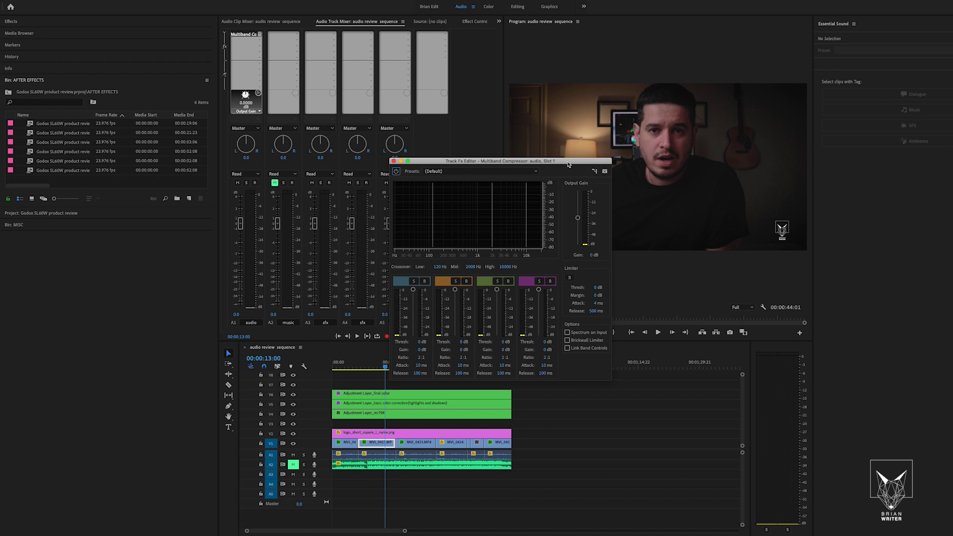
{"action": "left_click", "coordinate": [536, 171]}
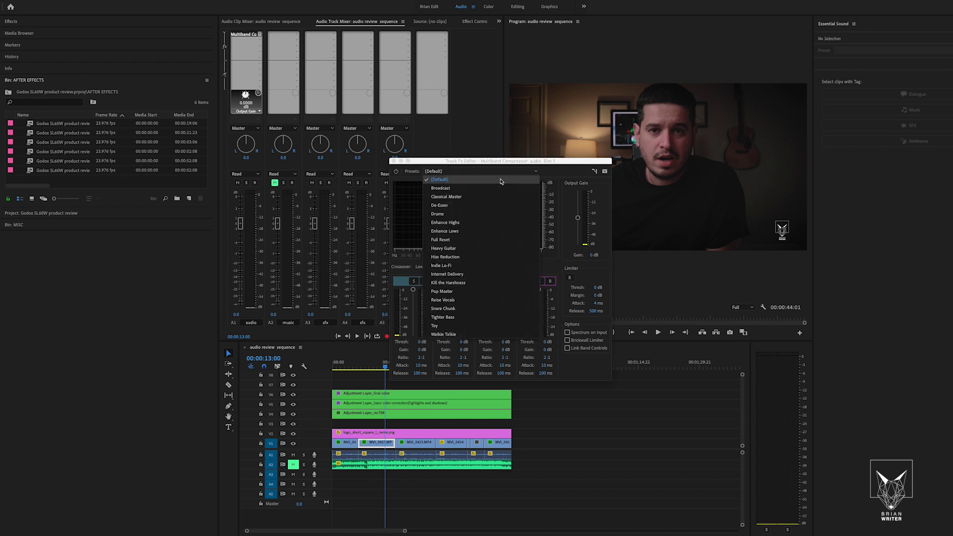
{"action": "left_click", "coordinate": [489, 189]}
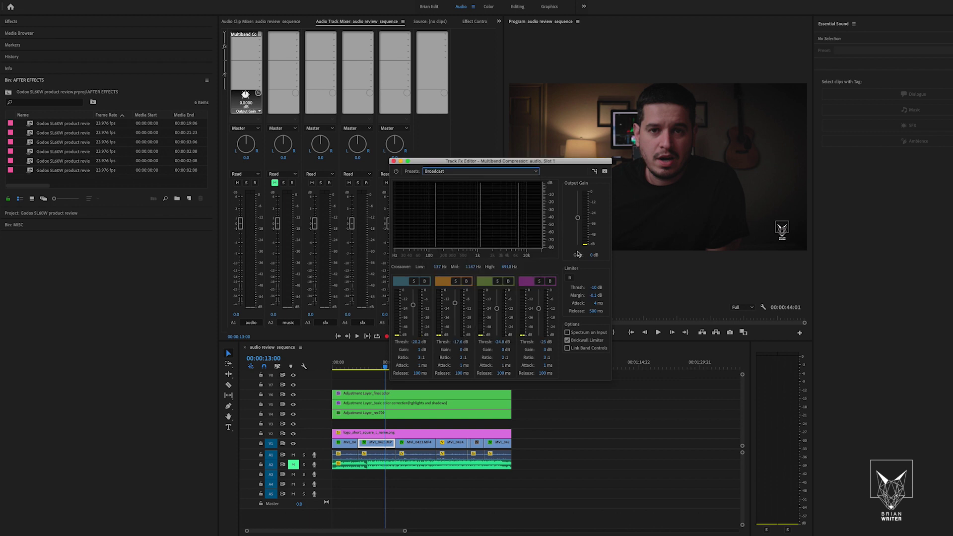
Set the track compressor's output gain to 6 dB and its limiter attack to 1 ms, and close its editor
{"action": "left_click_drag", "start_coordinate": [591, 255], "coordinate": [597, 272]}
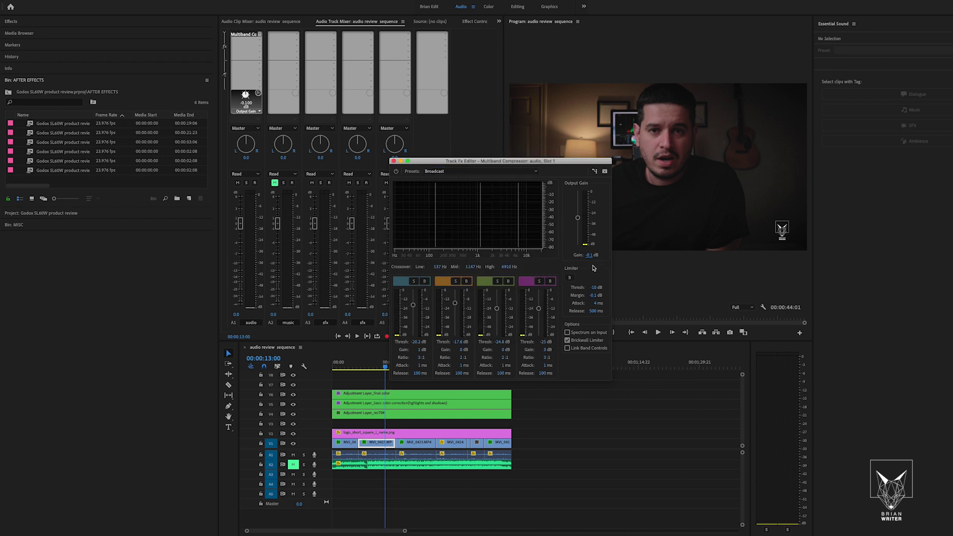
{"action": "left_click", "coordinate": [590, 255]}
{"action": "type", "text": "6"}
{"action": "key", "text": "Return"}
{"action": "left_click", "coordinate": [590, 303]}
{"action": "type", "text": "1"}
{"action": "key", "text": "Tab"}
{"action": "key", "text": "Return"}
{"action": "left_click", "coordinate": [394, 161]}
Play the sequence from the start to check the compressed audio track and its levels
{"action": "key", "text": "shift+3"}
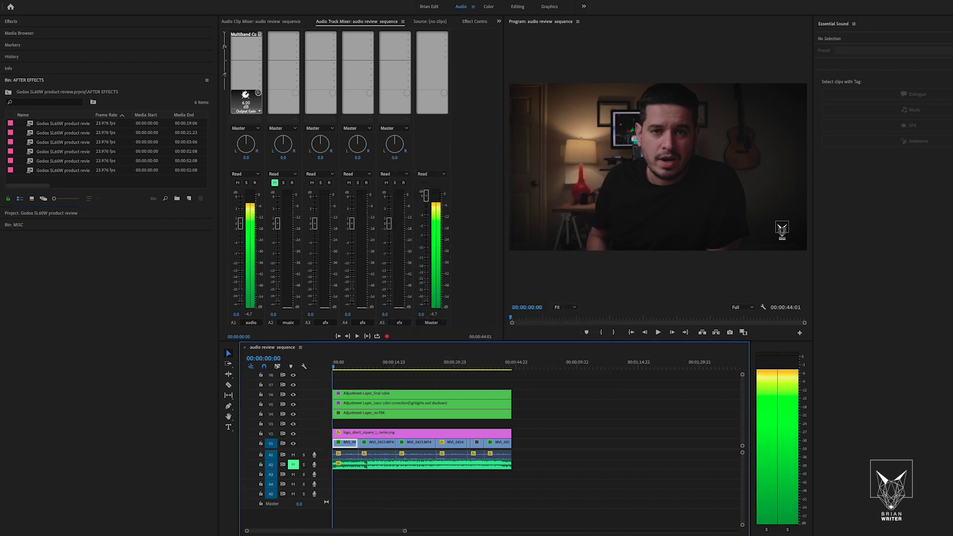
{"action": "key", "text": "Home"}
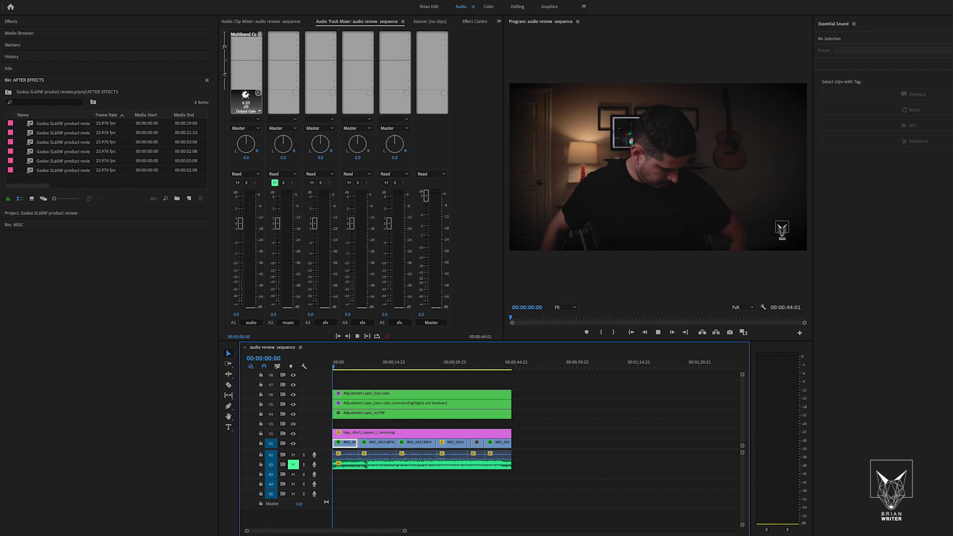
{"action": "key", "text": "space"}
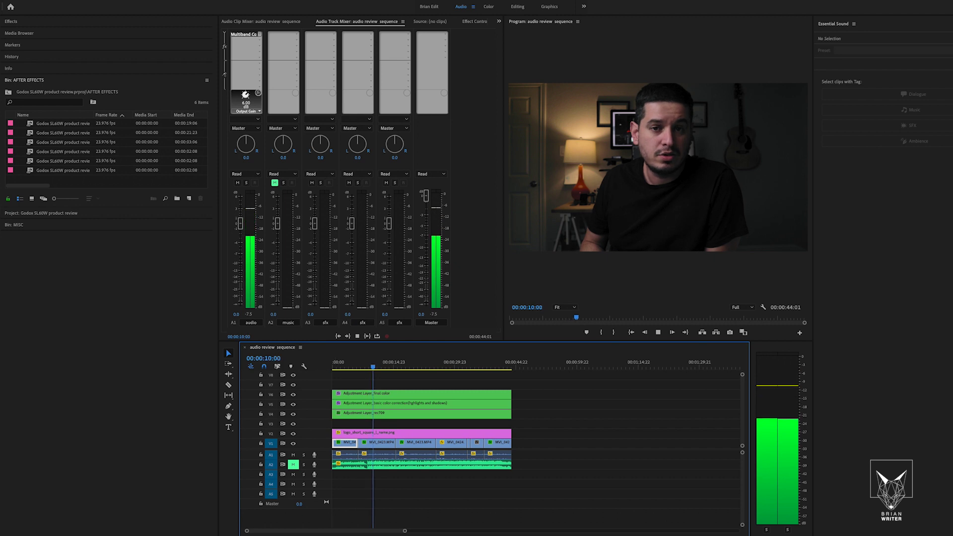
Play the sequence from 00:00:11:03 with the A1 Multiband Compressor bypassed and enabled in turn to compare the sound
{"action": "key", "text": "space"}
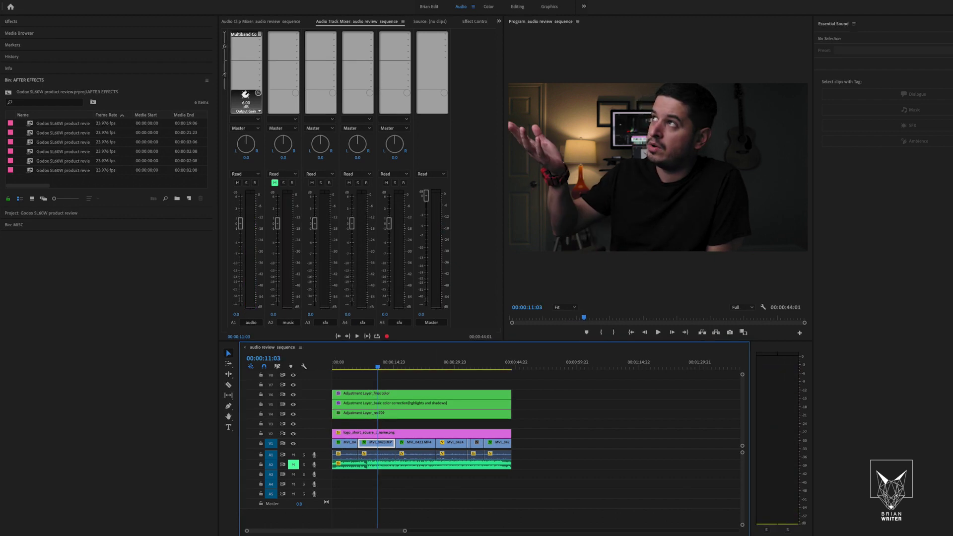
{"action": "left_click", "coordinate": [258, 93]}
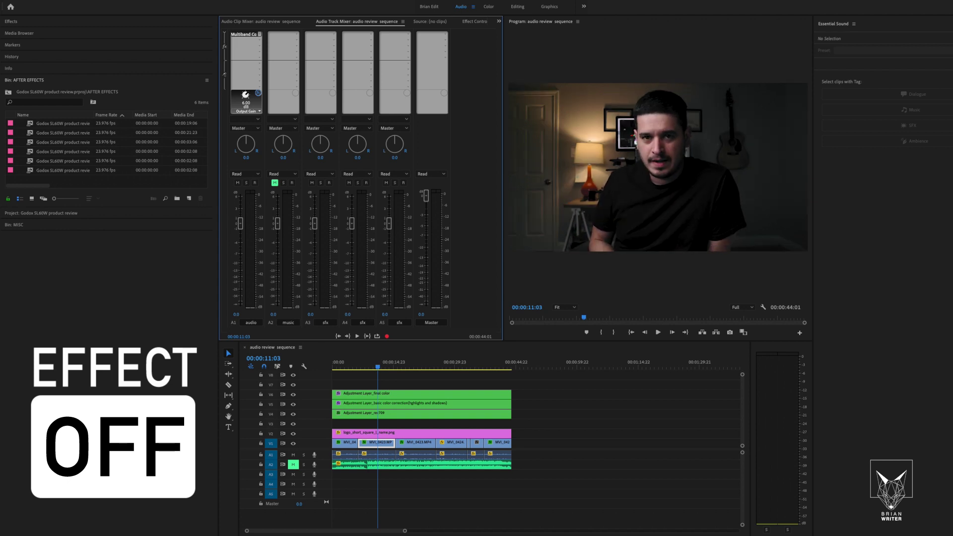
{"action": "key", "text": "space"}
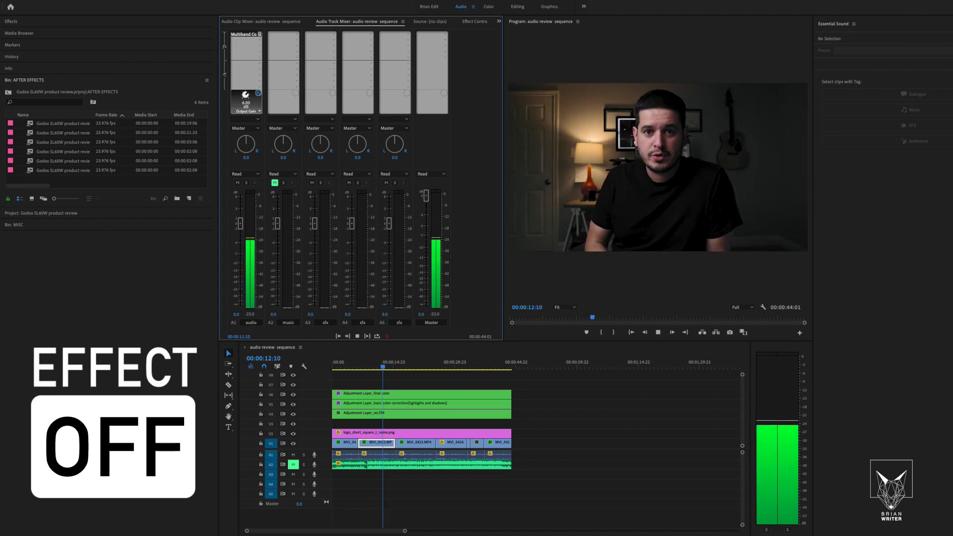
{"action": "left_click", "coordinate": [258, 93]}
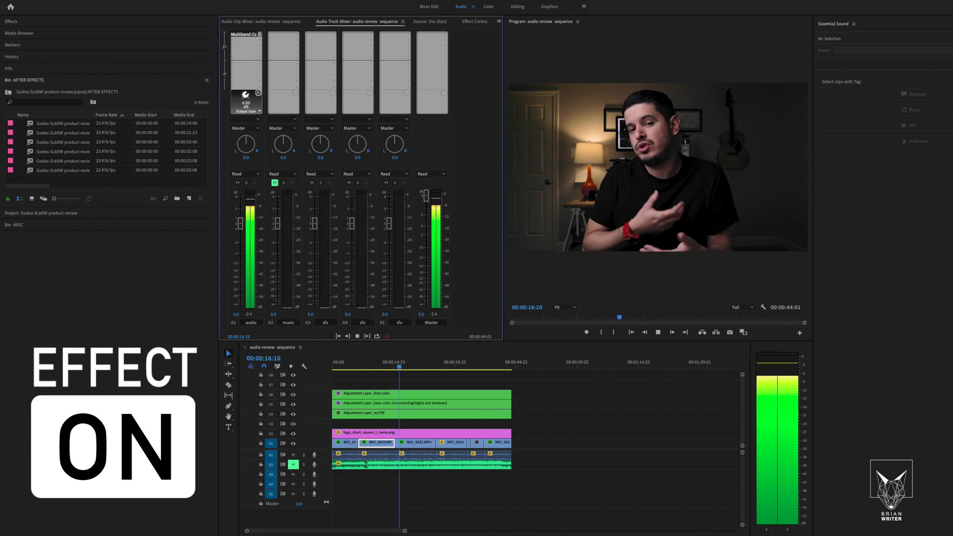
{"action": "left_click", "coordinate": [259, 93]}
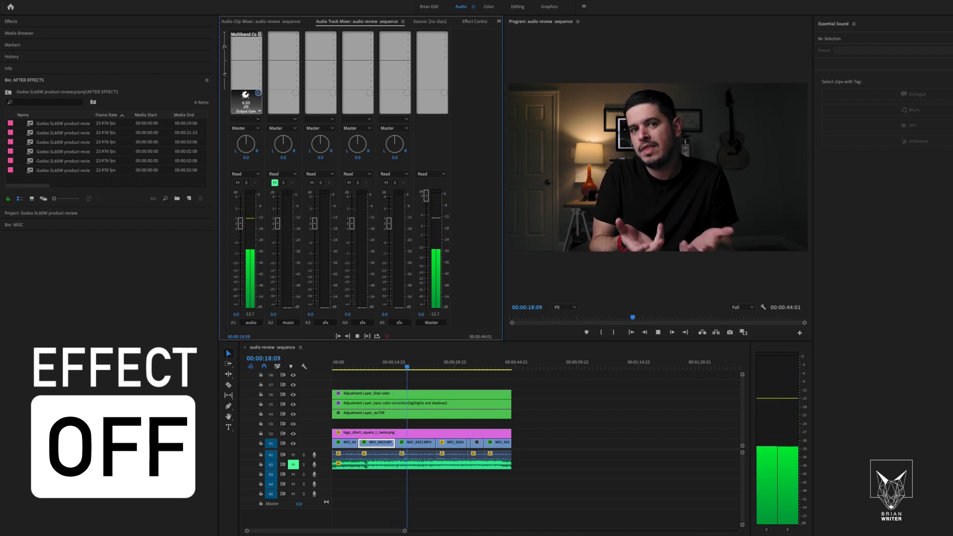
{"action": "left_click", "coordinate": [259, 92]}
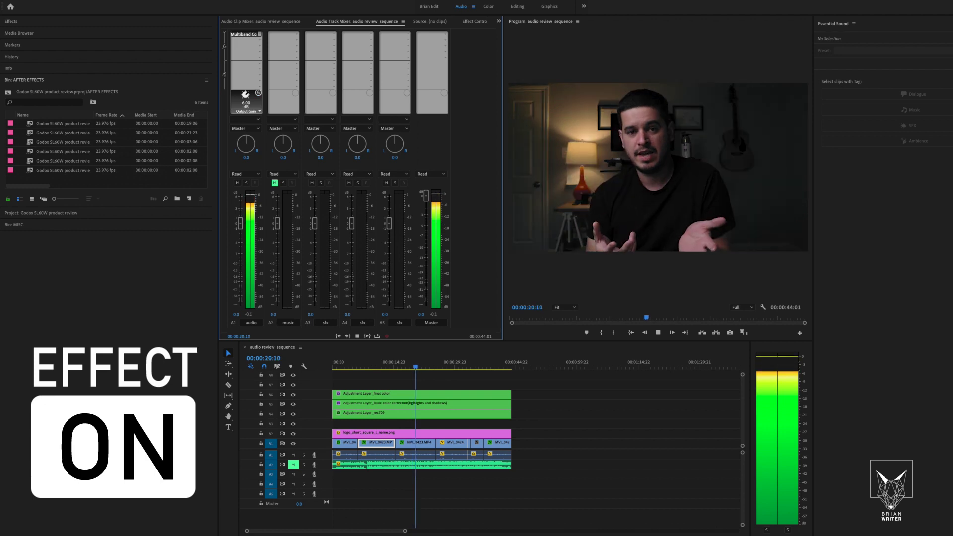
{"action": "key", "text": "space"}
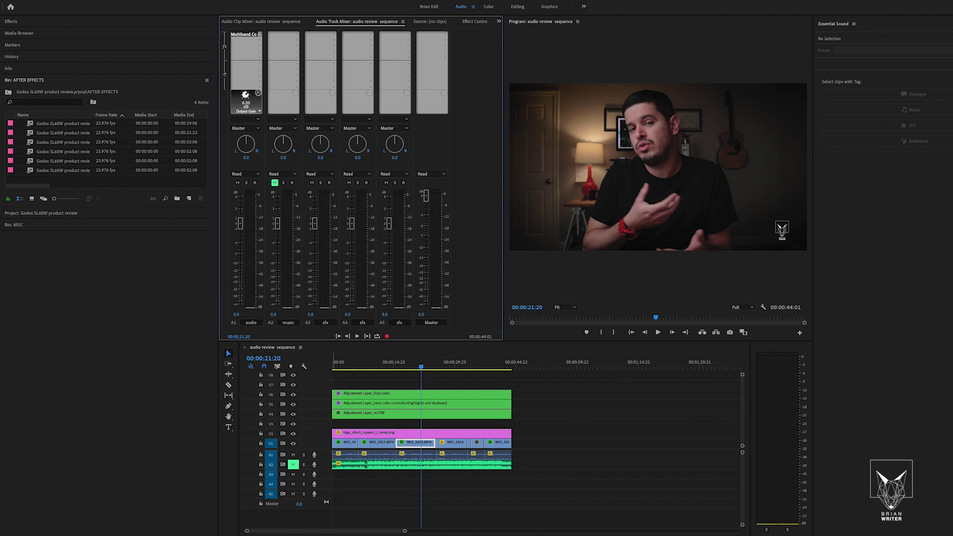
Unmute the A2 music track and play the sequence from the start to check the combined levels
{"action": "left_click", "coordinate": [293, 465]}
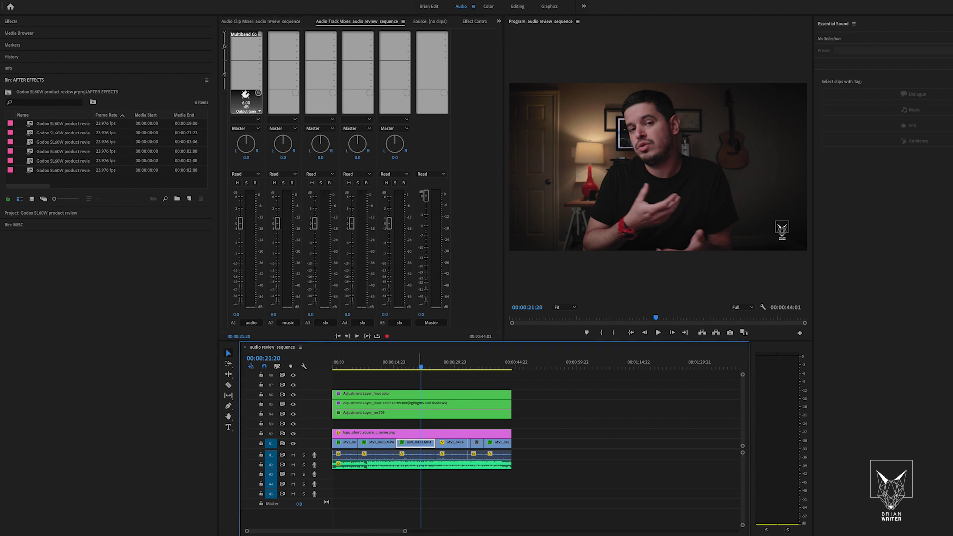
{"action": "key", "text": "space"}
{"action": "key", "text": "Home"}
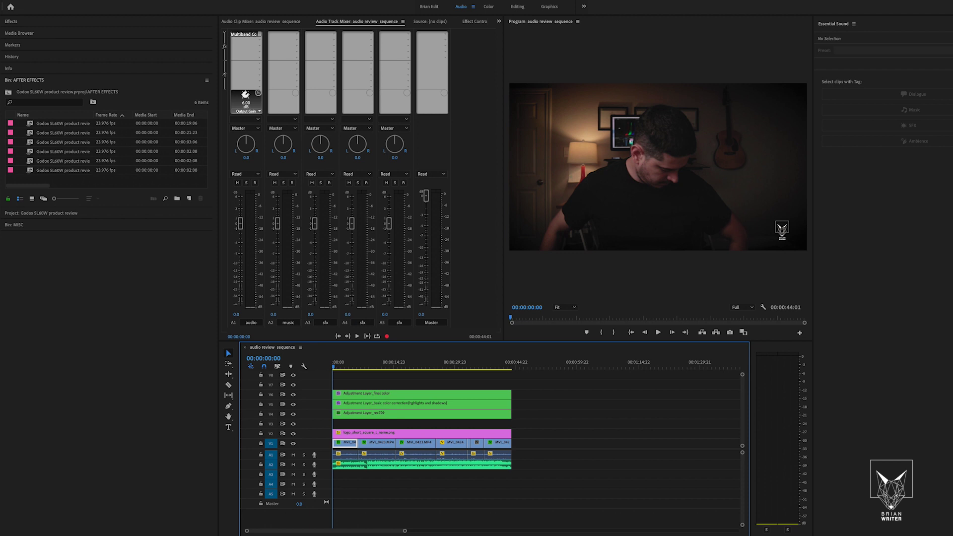
{"action": "key", "text": "space"}
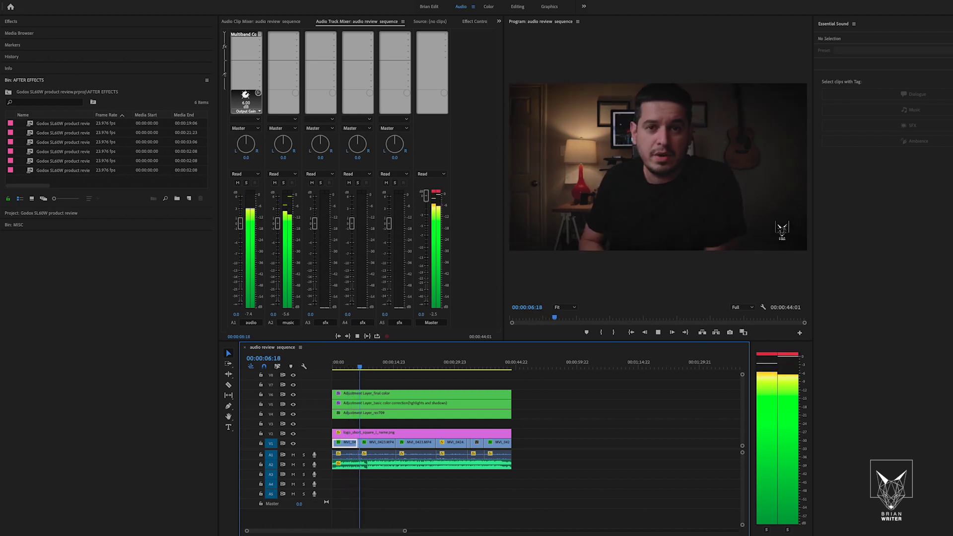
{"action": "key", "text": "space"}
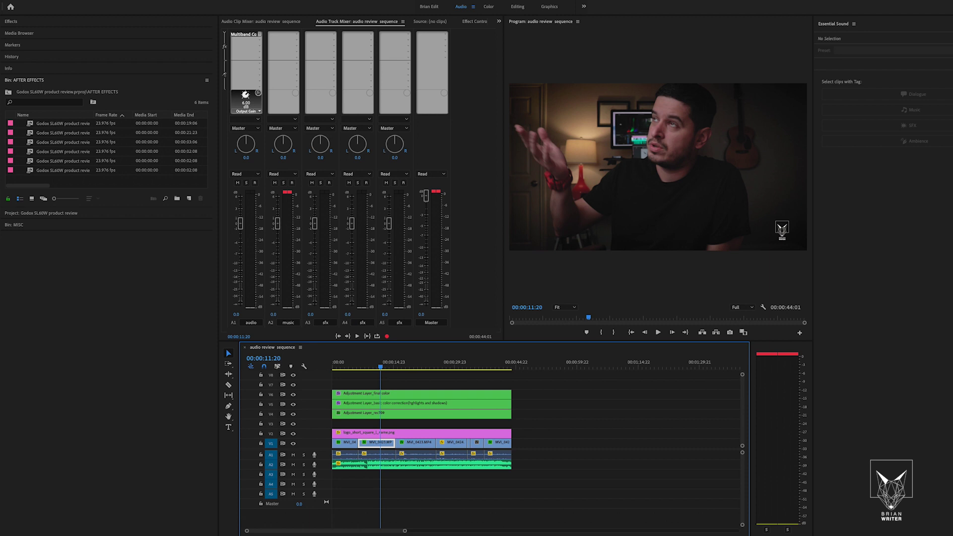
Reset the clipping indicators on the A2 music track, the Master track and the audio meters
{"action": "left_click", "coordinate": [288, 193]}
{"action": "left_click", "coordinate": [436, 191]}
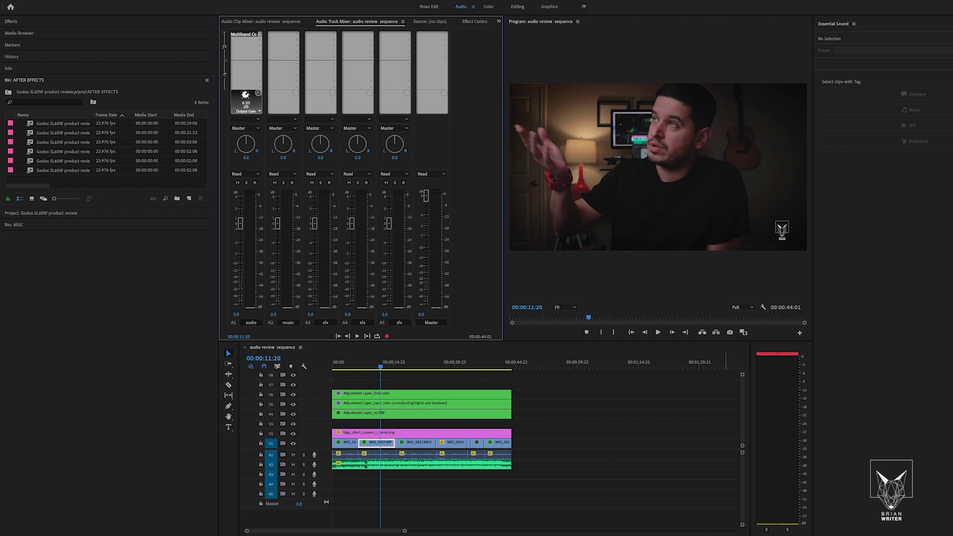
{"action": "left_click", "coordinate": [777, 354]}
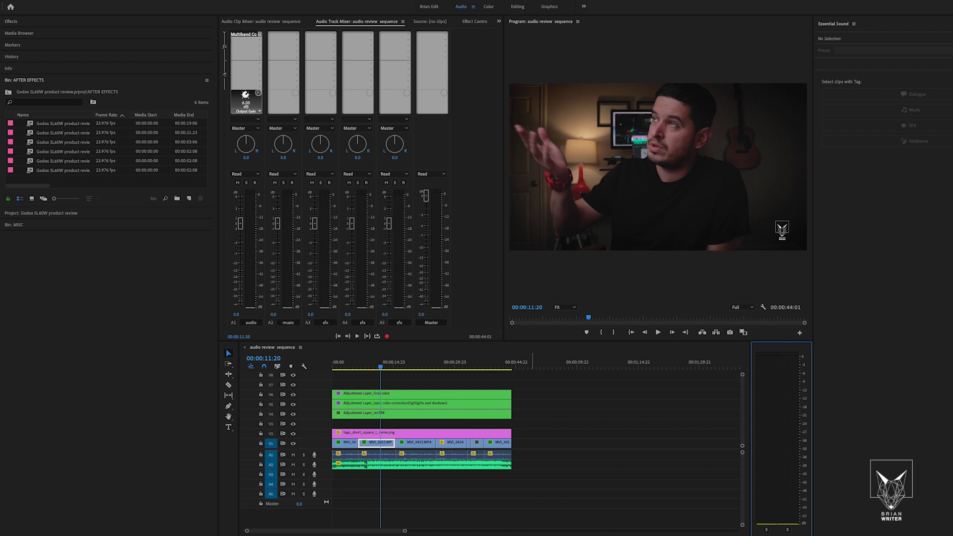
Lower the A2 music track's volume to -14 dB and further to -17 dB, playing the sequence from the start to check the mix
{"action": "left_click", "coordinate": [274, 314]}
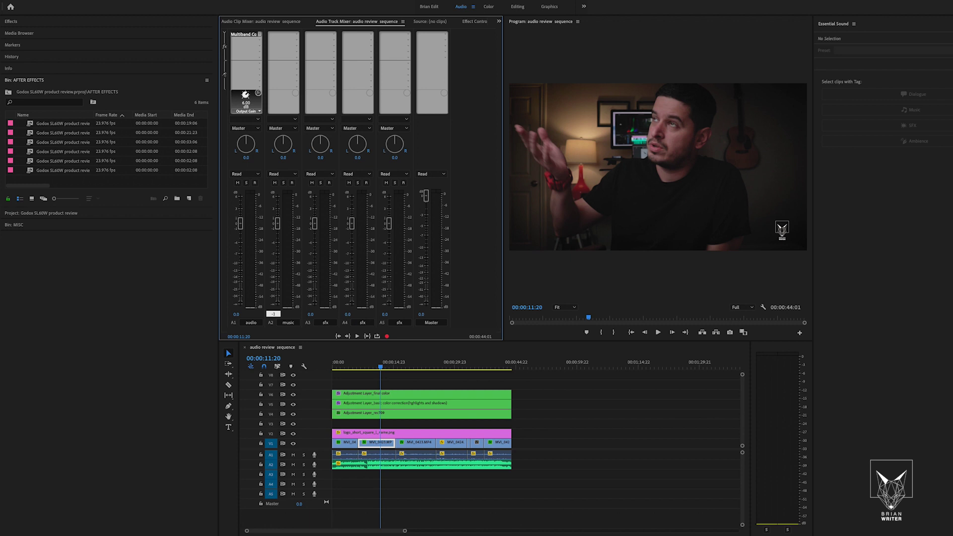
{"action": "key", "text": "Return"}
{"action": "left_click_drag", "start_coordinate": [383, 368], "coordinate": [322, 372]}
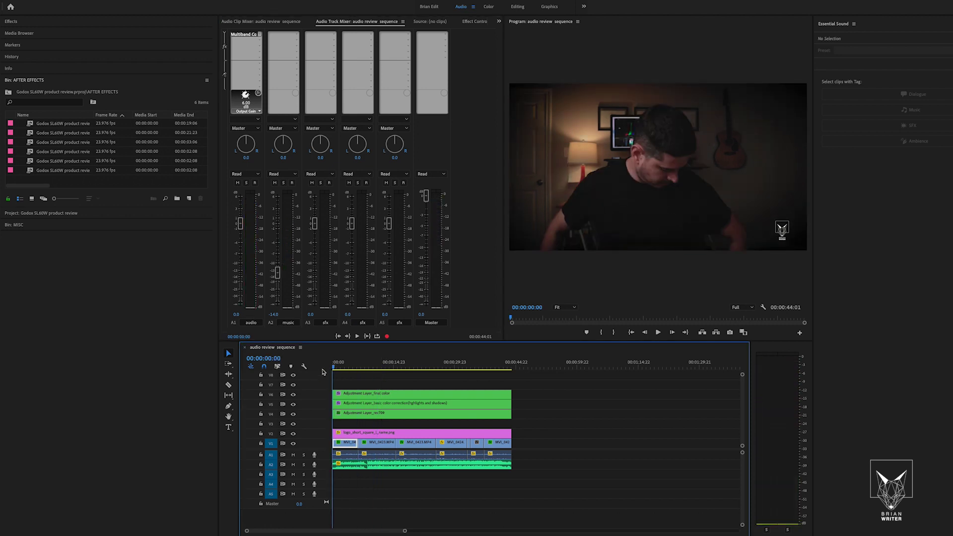
{"action": "key", "text": "space"}
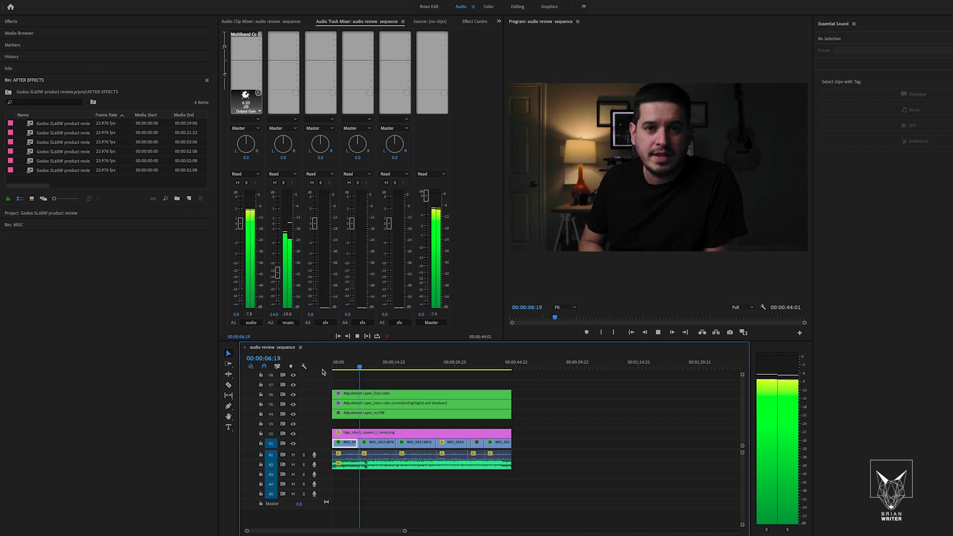
{"action": "key", "text": "space"}
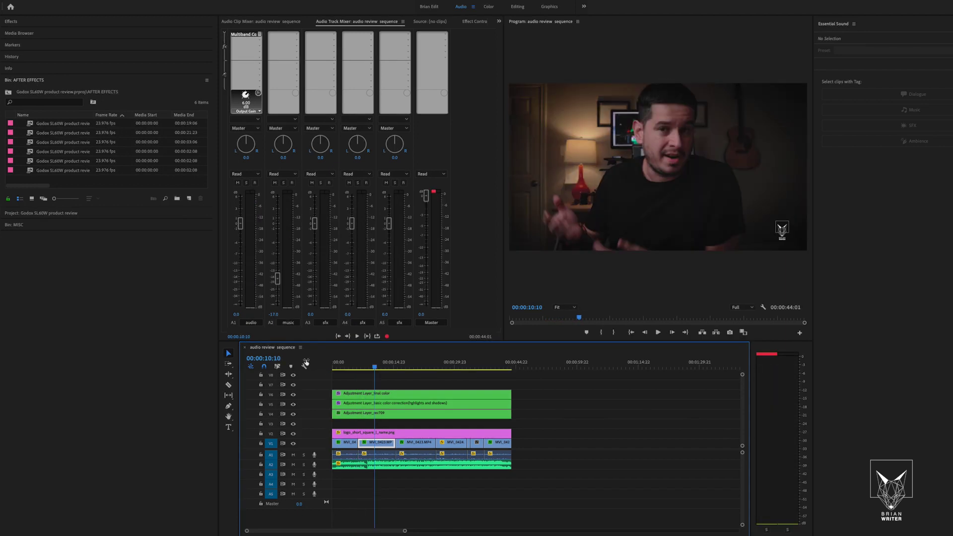
Reset the clipping indicators on the Master track and the audio meters
{"action": "left_click", "coordinate": [434, 191]}
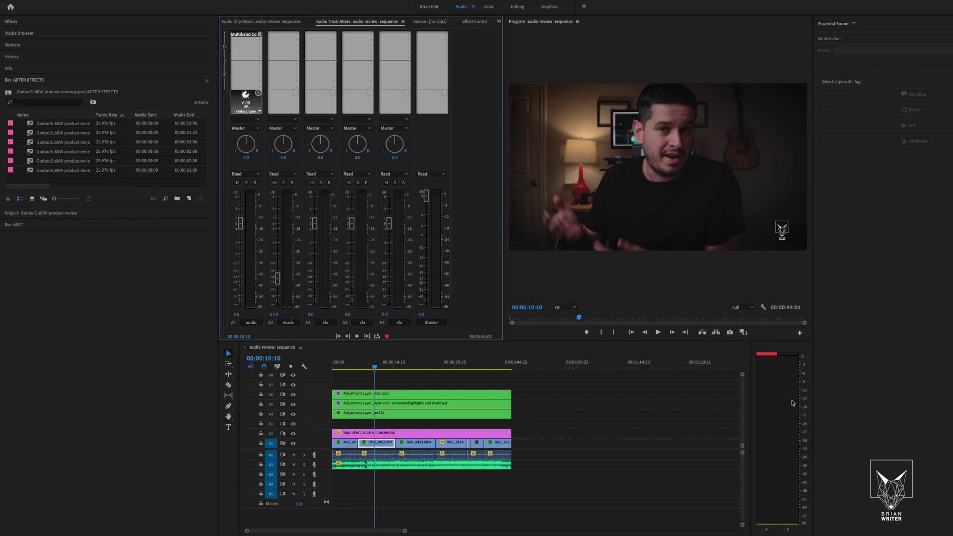
{"action": "left_click", "coordinate": [774, 355]}
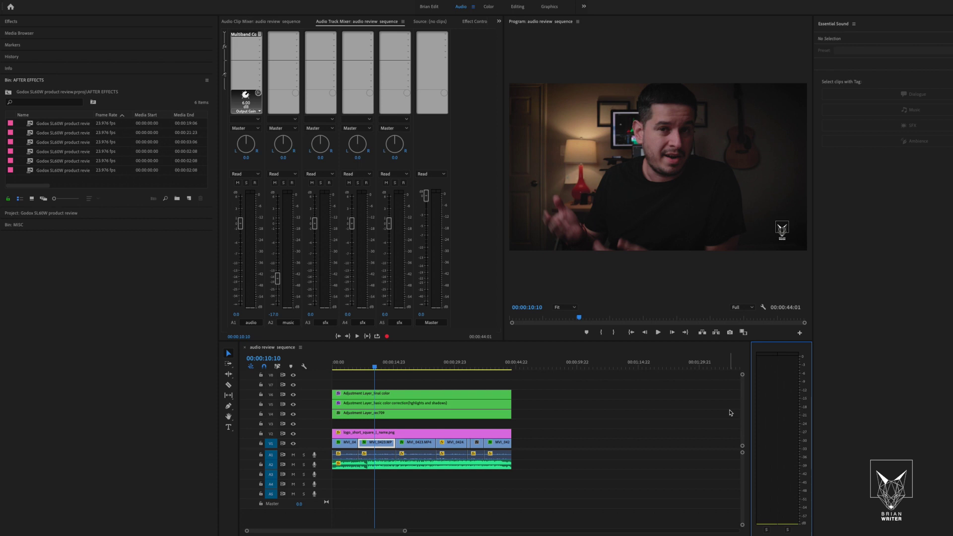
Switch to the Editing workspace and add a volume Level keyframe to the music clip at 00:00:08:06
{"action": "left_click_drag", "start_coordinate": [376, 369], "coordinate": [367, 370]}
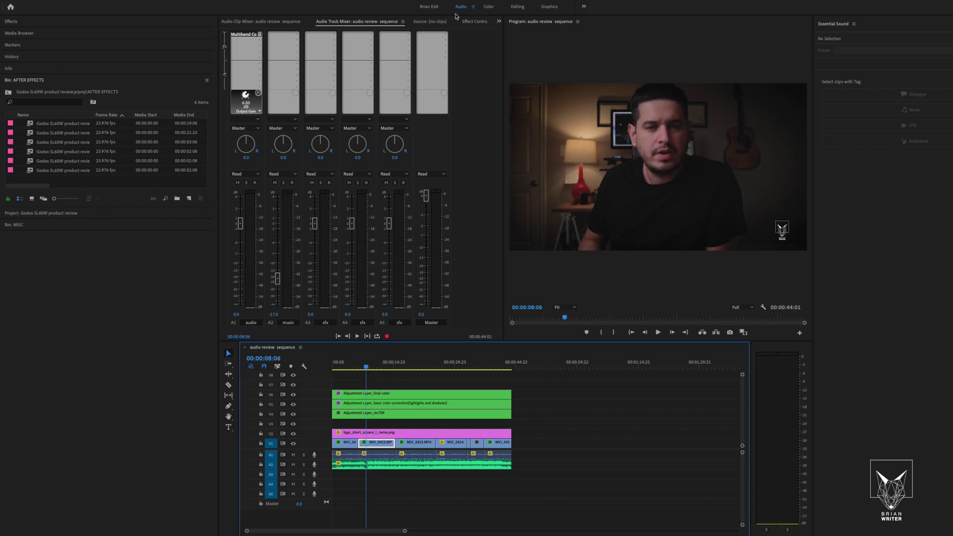
{"action": "left_click", "coordinate": [517, 7]}
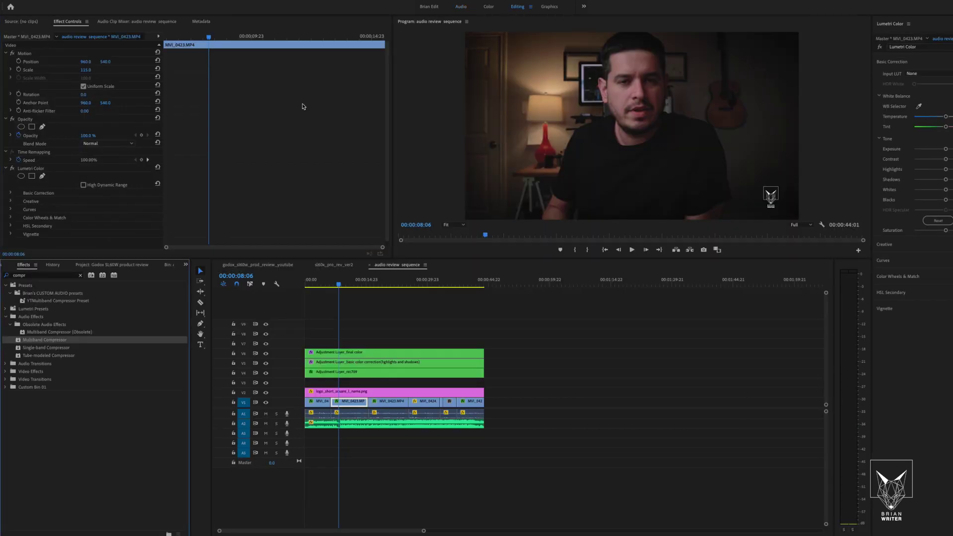
{"action": "left_click", "coordinate": [351, 425]}
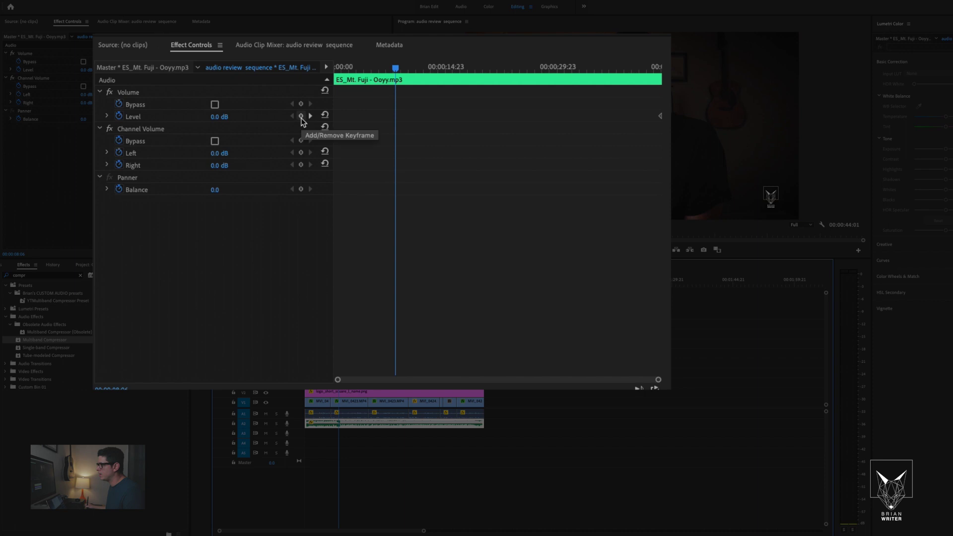
{"action": "left_click", "coordinate": [289, 112]}
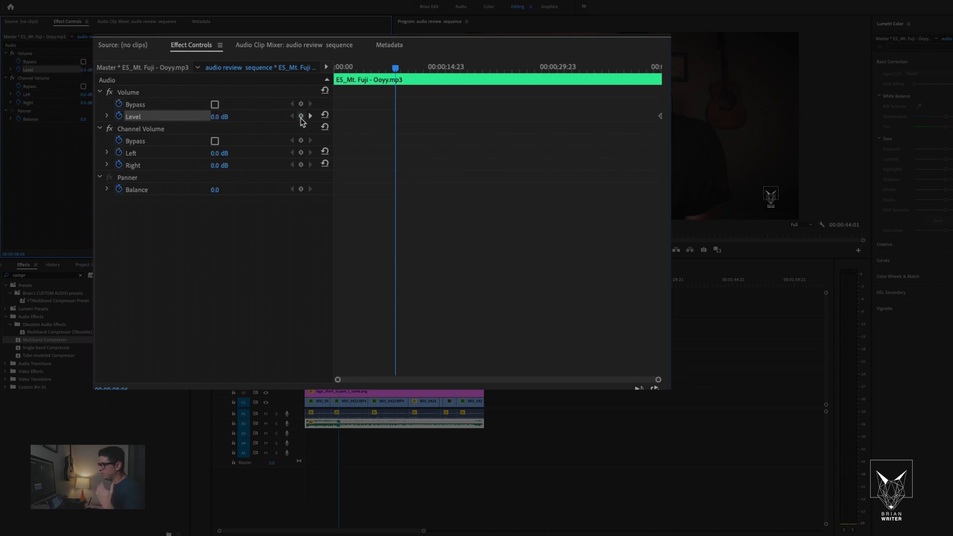
Add a second Level keyframe to the music clip just after the first one, set to -2 dB
{"action": "mouse_move", "coordinate": [396, 70]}
{"action": "left_mouse_down"}
{"action": "mouse_move", "coordinate": [406, 74]}
{"action": "mouse_move", "coordinate": [398, 75]}
{"action": "left_mouse_up"}
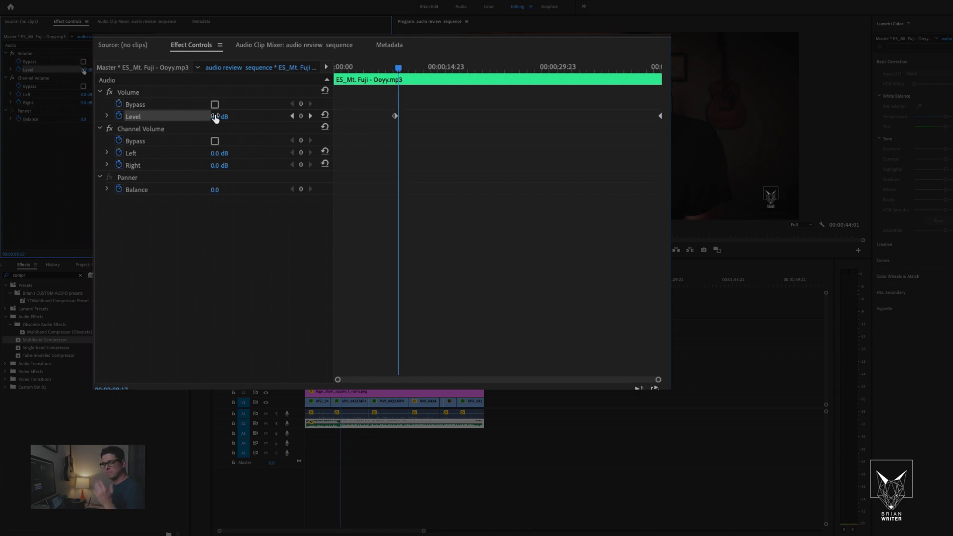
{"action": "left_click_drag", "start_coordinate": [215, 117], "coordinate": [231, 116]}
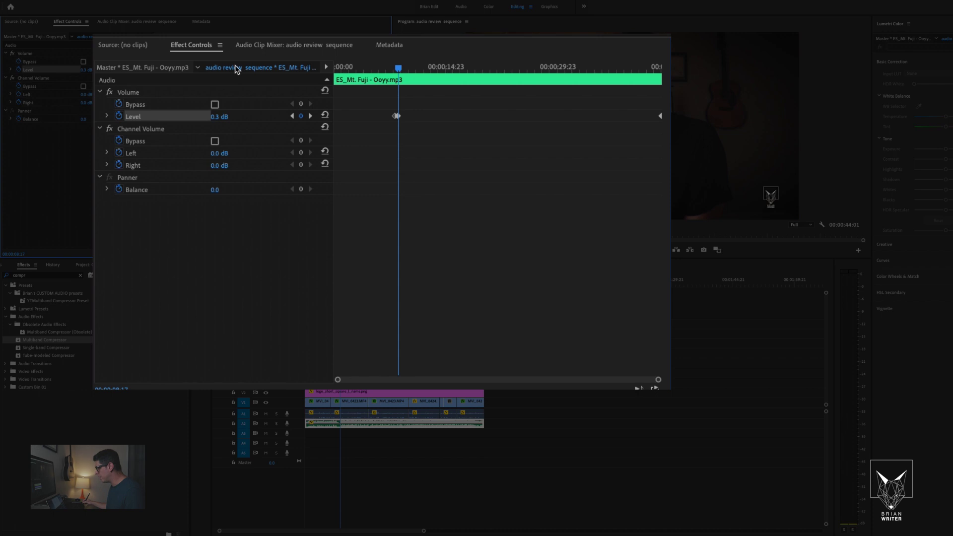
{"action": "left_click", "coordinate": [223, 113]}
{"action": "type", "text": "-2"}
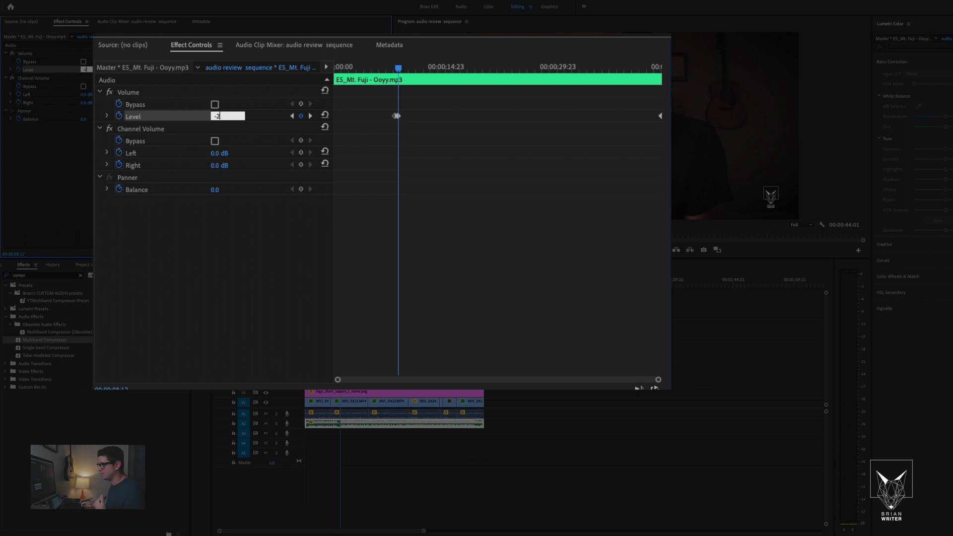
{"action": "key", "text": "Return"}
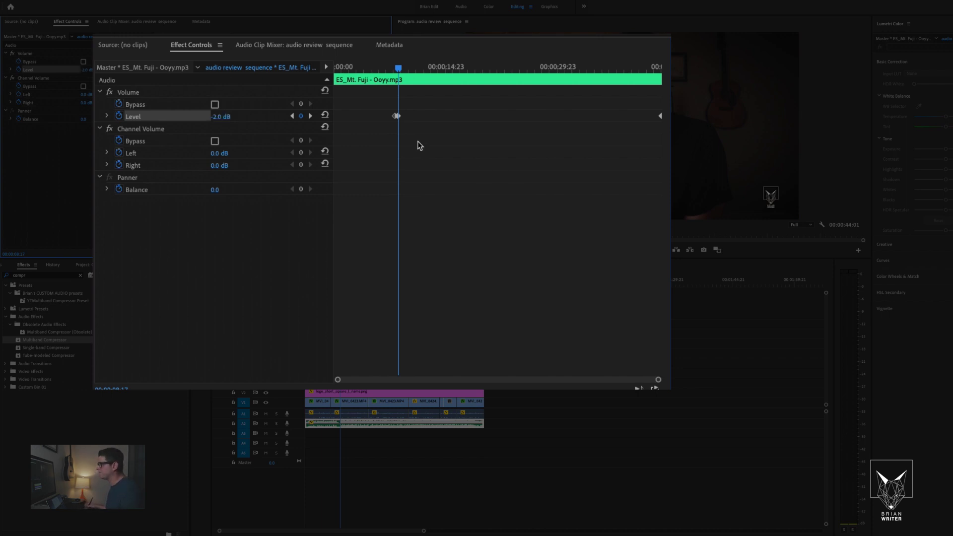
Add a third Level keyframe of -2 dB to the music clip at about 10 seconds to hold the volume dip
{"action": "left_click_drag", "start_coordinate": [399, 68], "coordinate": [411, 67]}
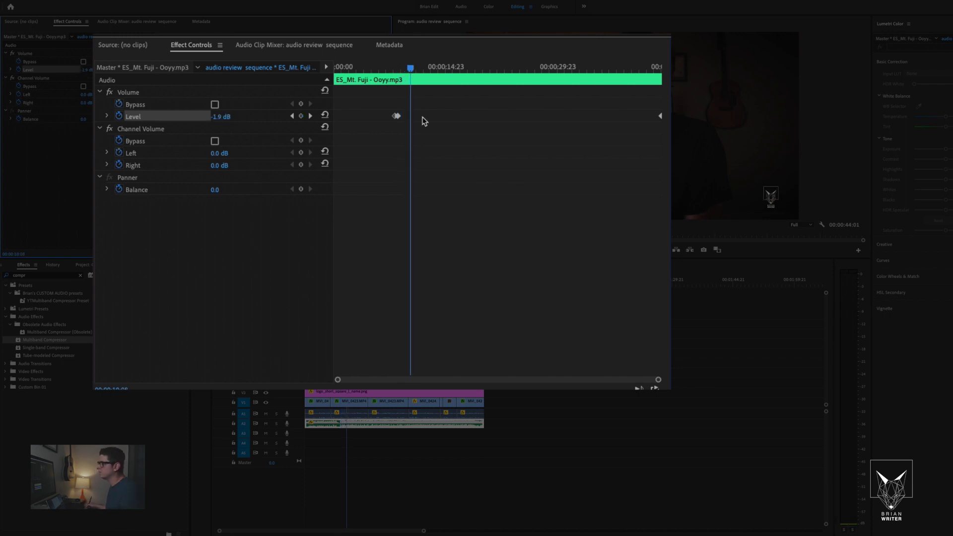
{"action": "left_click", "coordinate": [221, 117]}
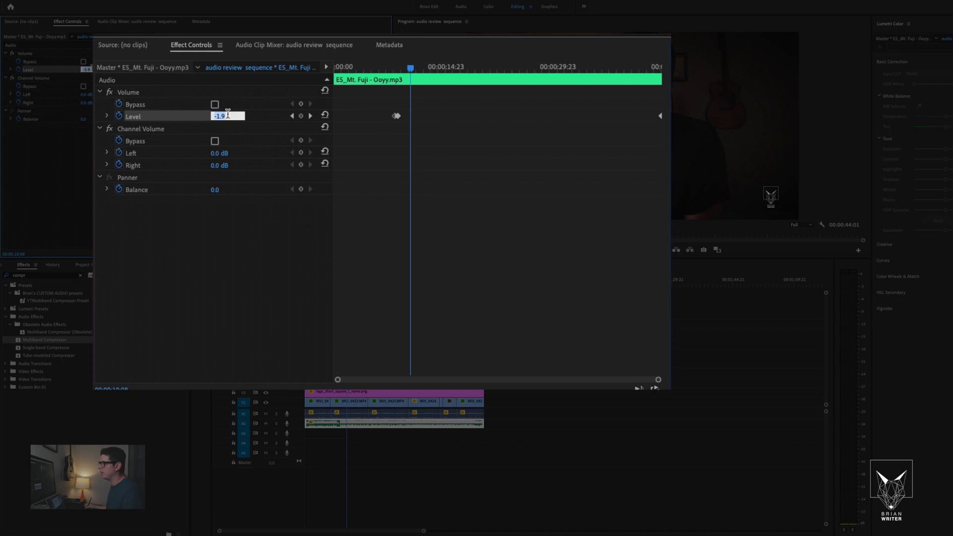
{"action": "type", "text": "-"}
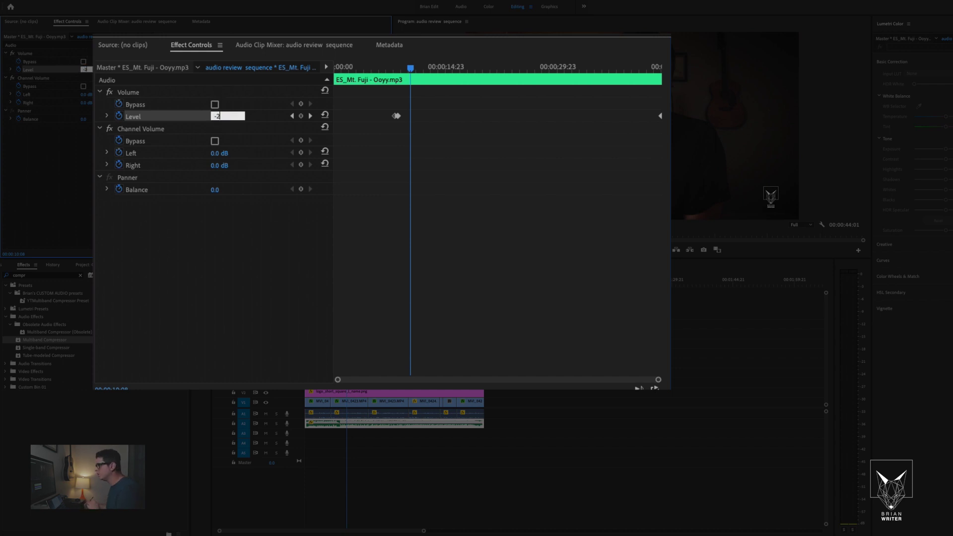
{"action": "type", "text": "2"}
{"action": "key", "text": "Return"}
{"action": "left_click", "coordinate": [217, 118]}
{"action": "key", "text": "Return"}
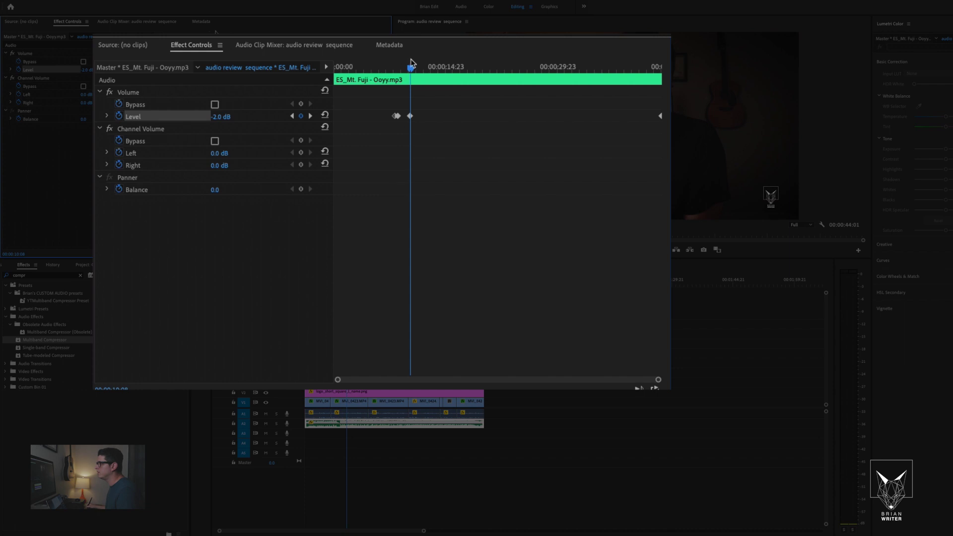
Bring the music clip's Level back to 0 dB with a keyframe at 00:00:10:21
{"action": "left_click_drag", "start_coordinate": [412, 71], "coordinate": [414, 70]}
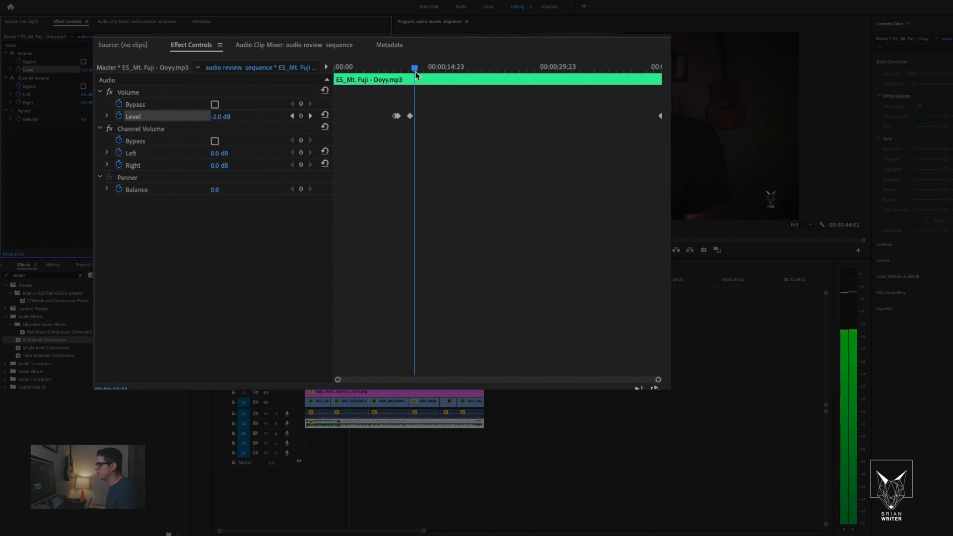
{"action": "left_click", "coordinate": [216, 117]}
{"action": "type", "text": "0"}
{"action": "key", "text": "Return"}
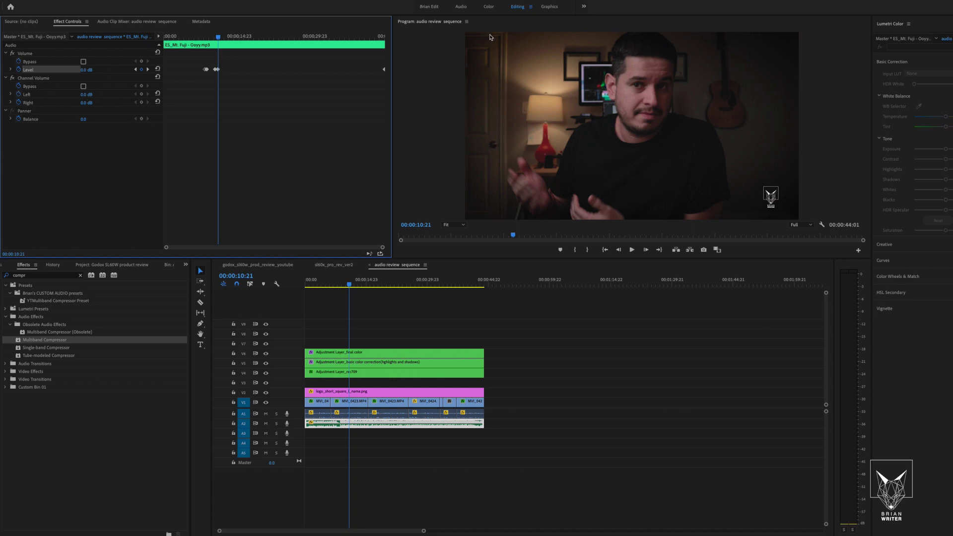
Return to the Audio workspace and play the sequence from 00:00:06:22 to check the levels around the music dip
{"action": "left_click", "coordinate": [462, 6]}
{"action": "left_click_drag", "start_coordinate": [376, 368], "coordinate": [364, 369]}
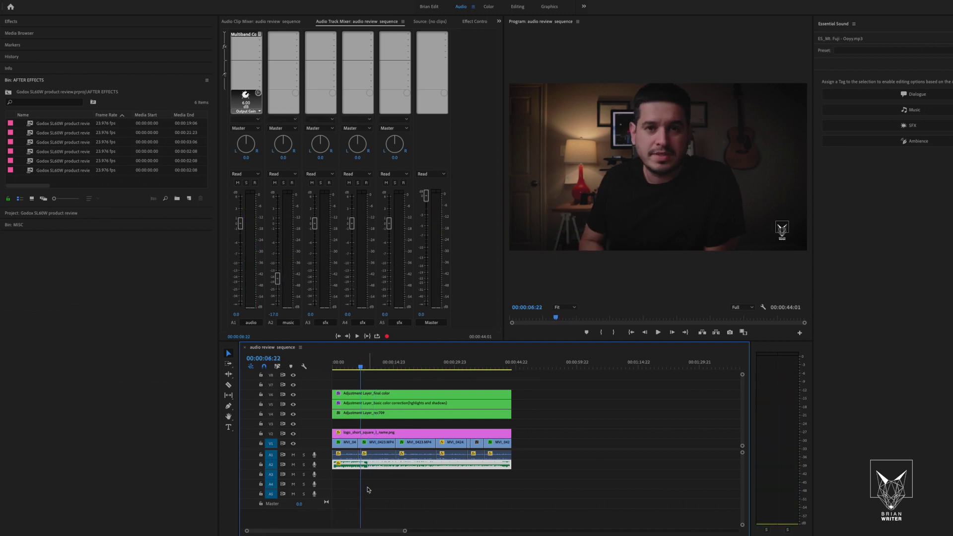
{"action": "key", "text": "space"}
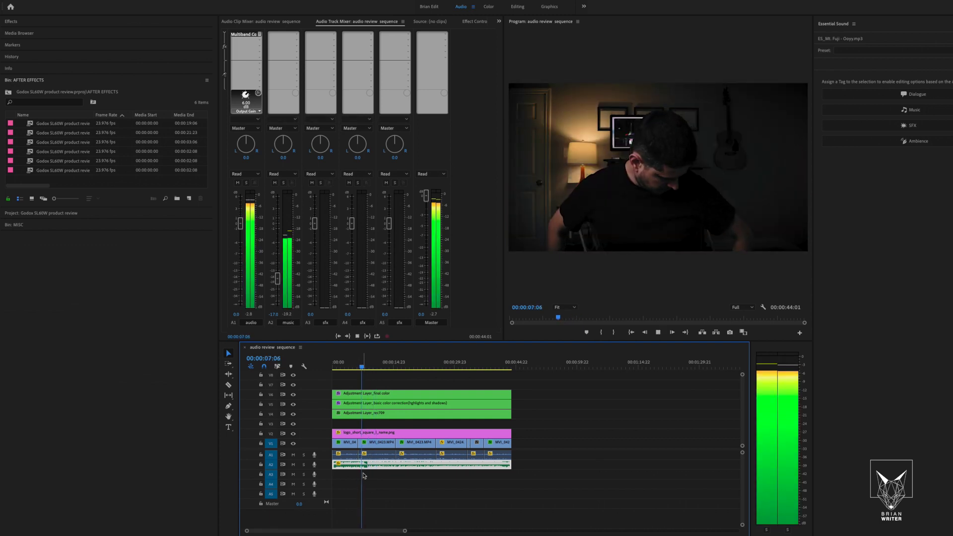